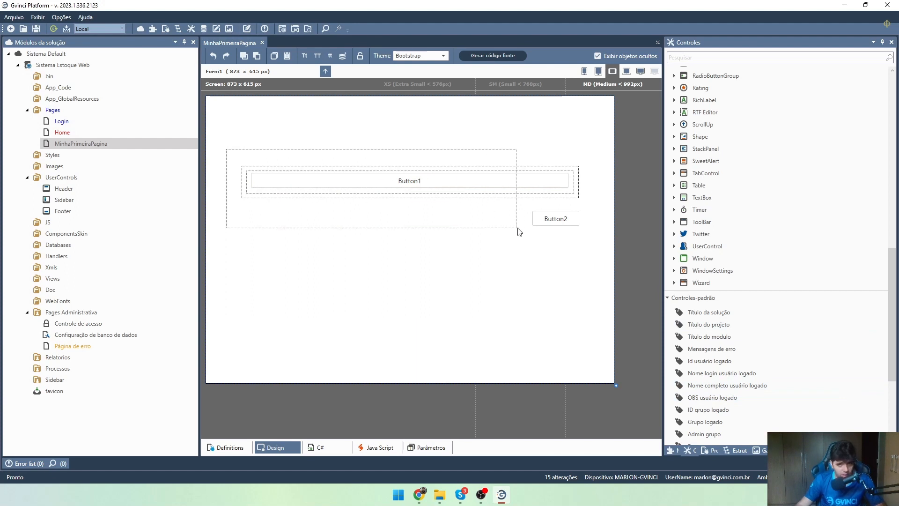
# - Delete Button2 and the layout container holding Button1 from the page
pyautogui.click(583, 257)
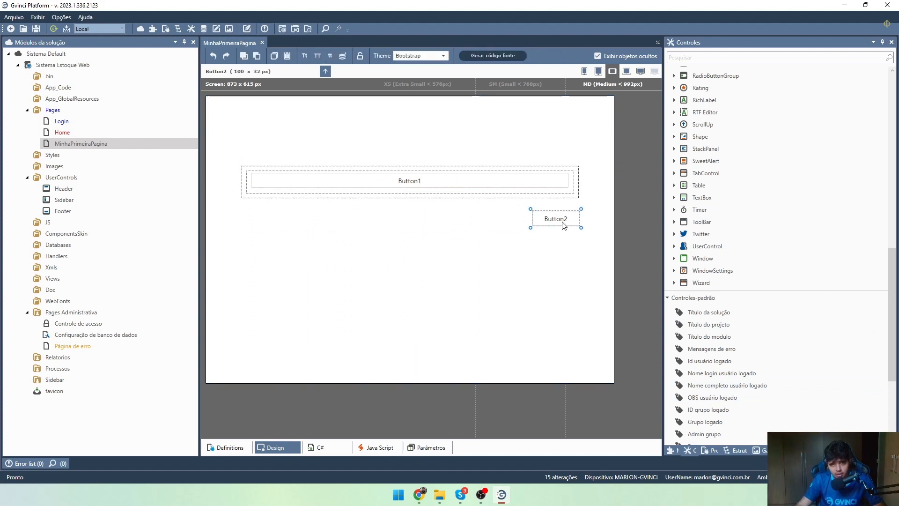
pyautogui.moveTo(563, 222); pyautogui.dragTo(363, 172)
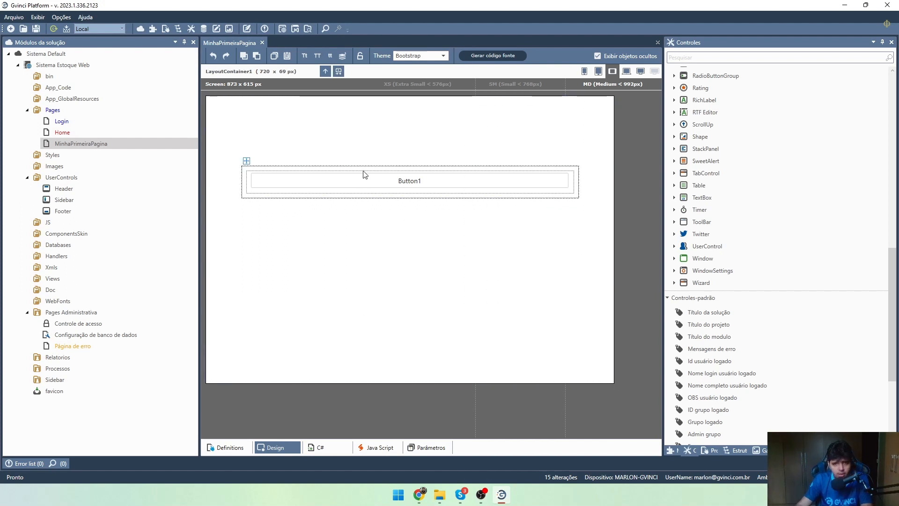
pyautogui.press('Delete')
# - Add a new LayoutContainer across the upper part of the empty page
pyautogui.scroll(6, 831, 283)
pyautogui.scroll(10, 831, 282)
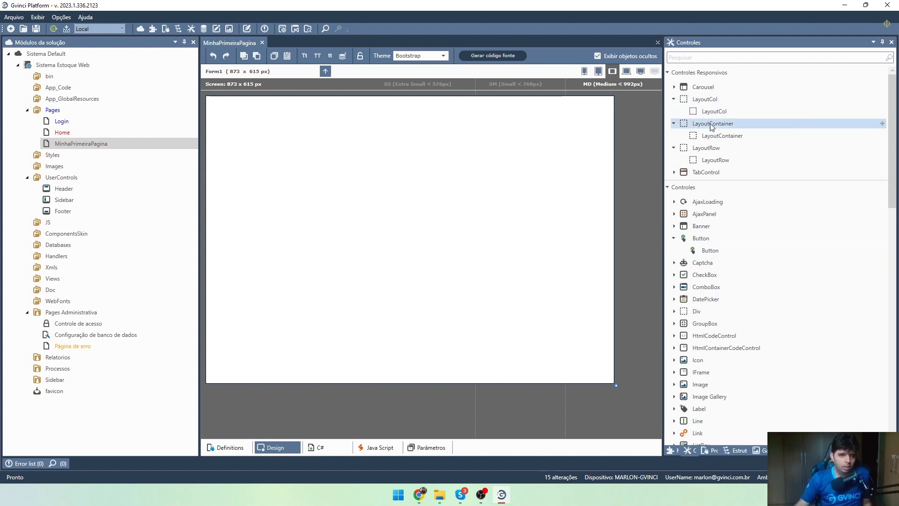
pyautogui.moveTo(721, 136); pyautogui.dragTo(298, 171)
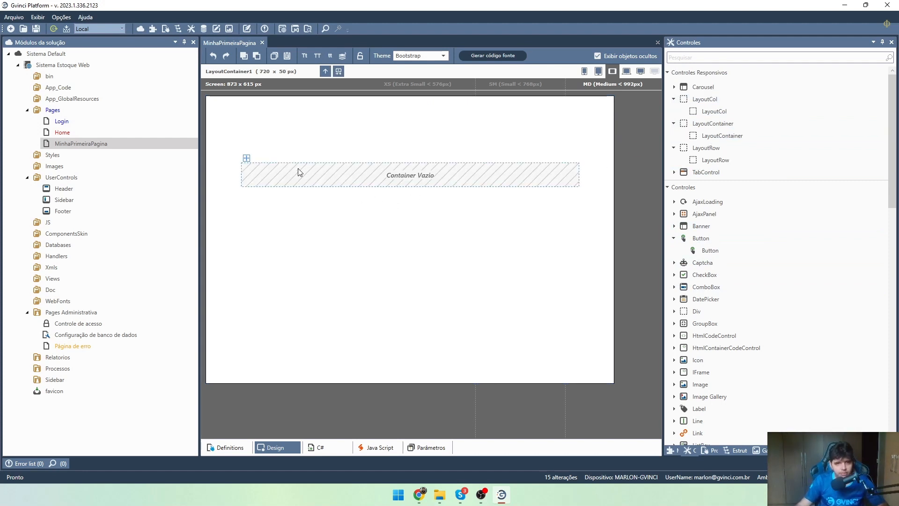
pyautogui.moveTo(353, 142); pyautogui.dragTo(360, 230)
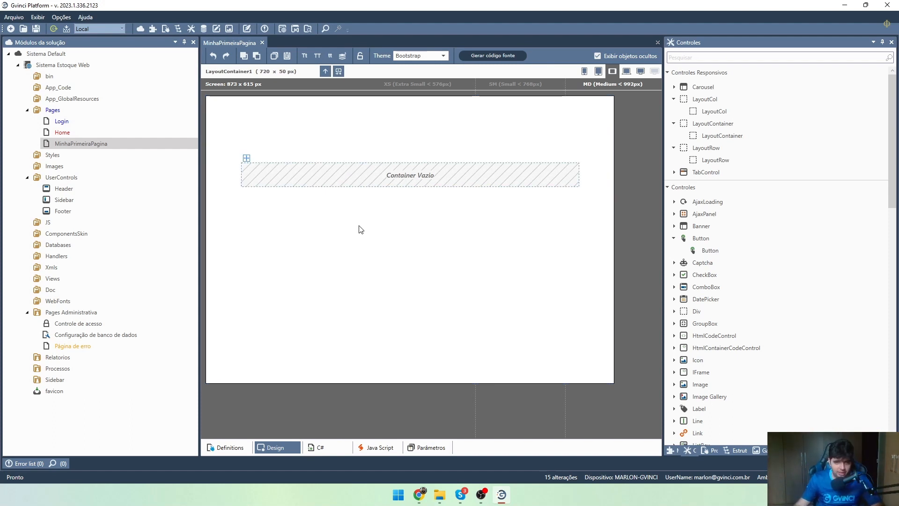
# - Show the properties of the new layout container on the page
pyautogui.press('F4')
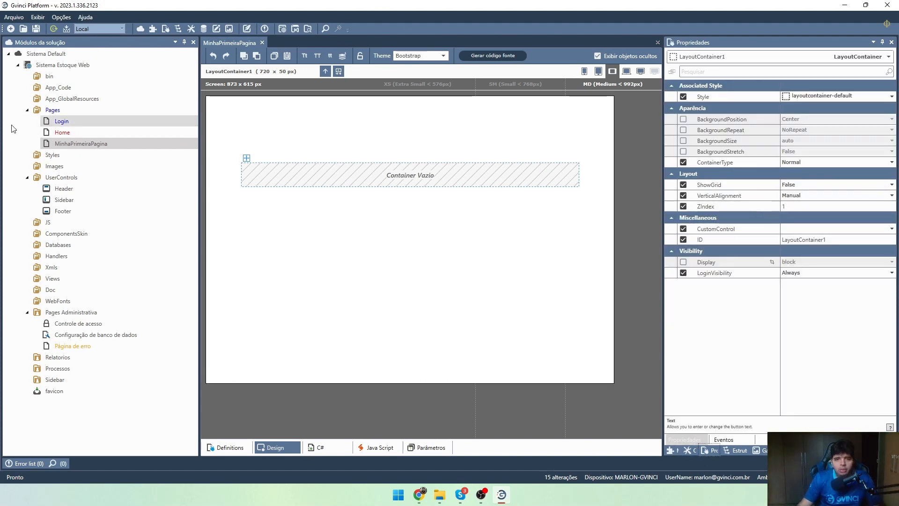
pyautogui.click(45, 13)
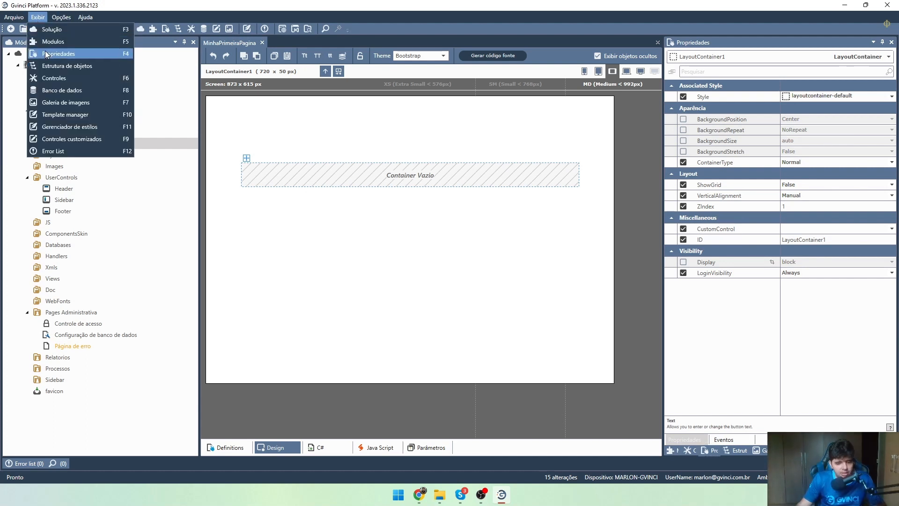
pyautogui.click(71, 54)
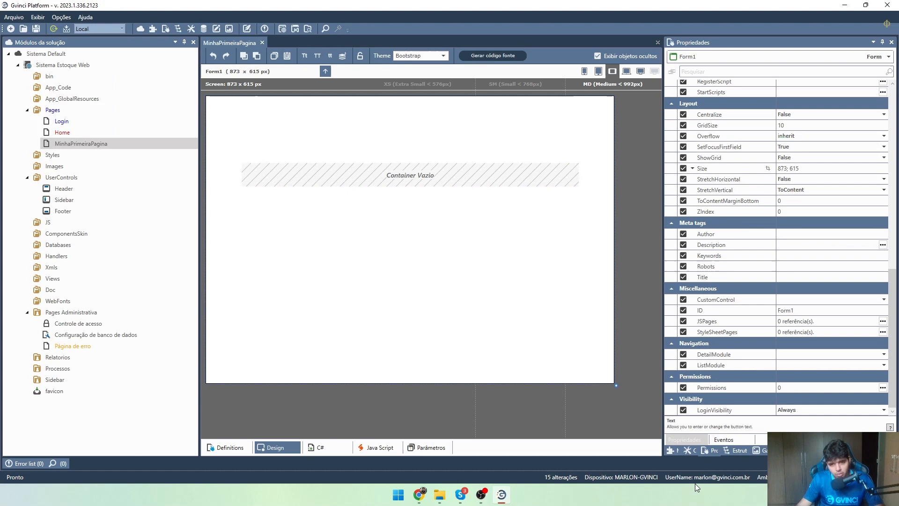
pyautogui.click(741, 449)
pyautogui.click(712, 449)
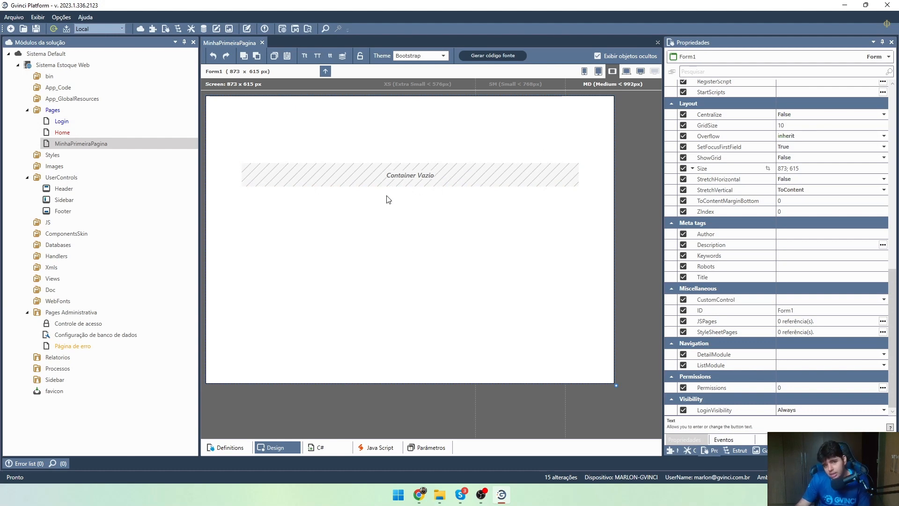
pyautogui.click(440, 176)
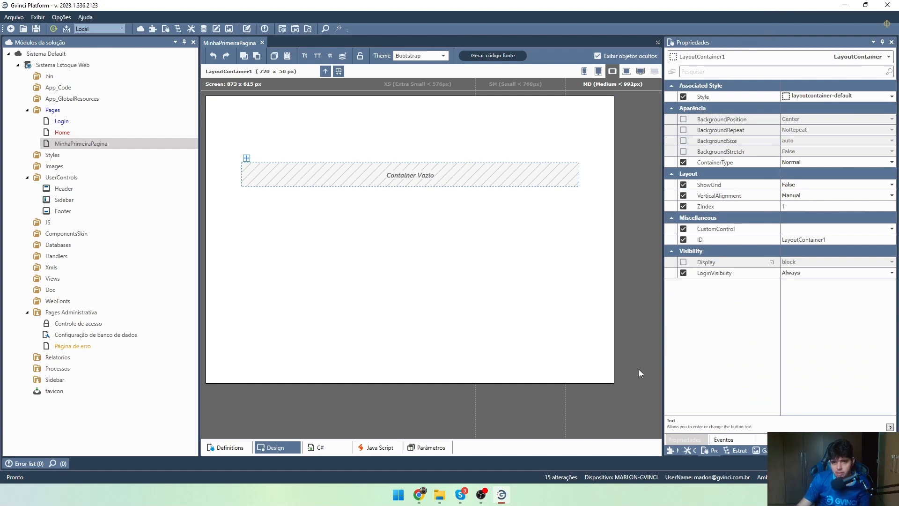
pyautogui.click(683, 121)
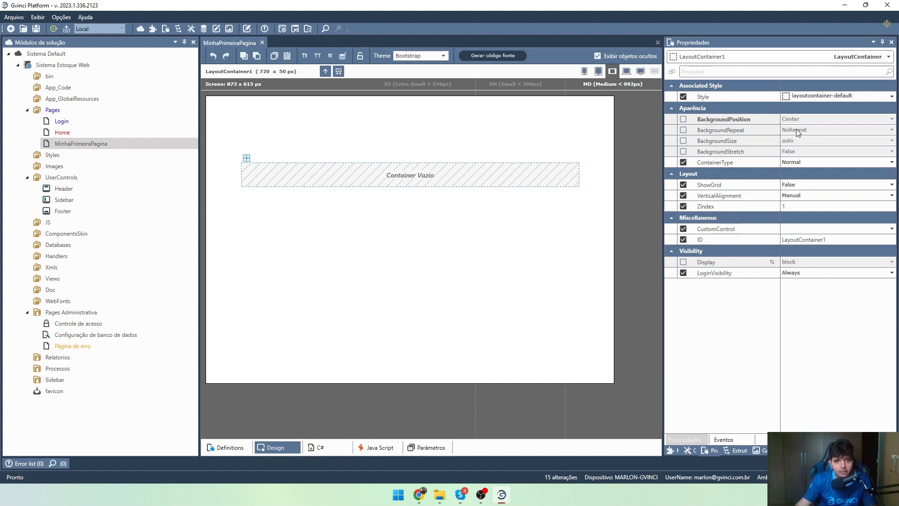
pyautogui.moveTo(237, 131); pyautogui.dragTo(583, 252)
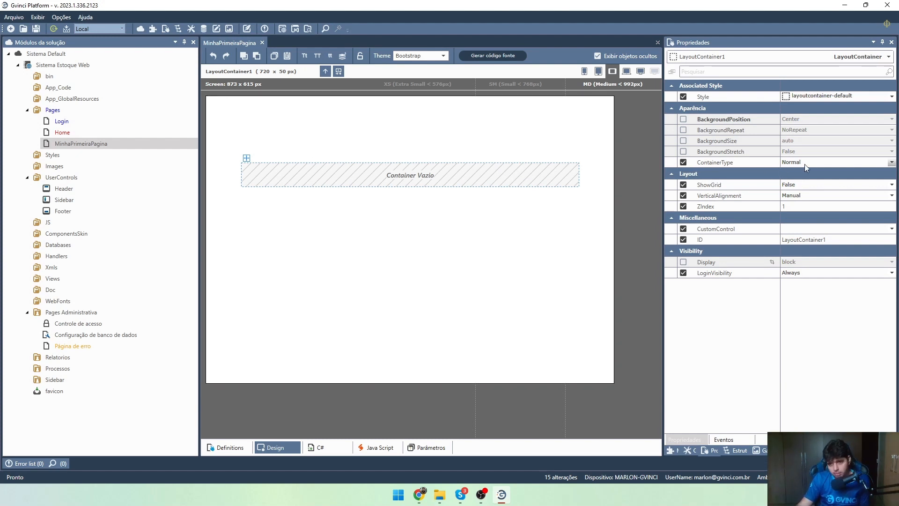
# - Try the Fluid ContainerType on the layout container and return it to Normal
pyautogui.click(787, 162)
pyautogui.click(791, 184)
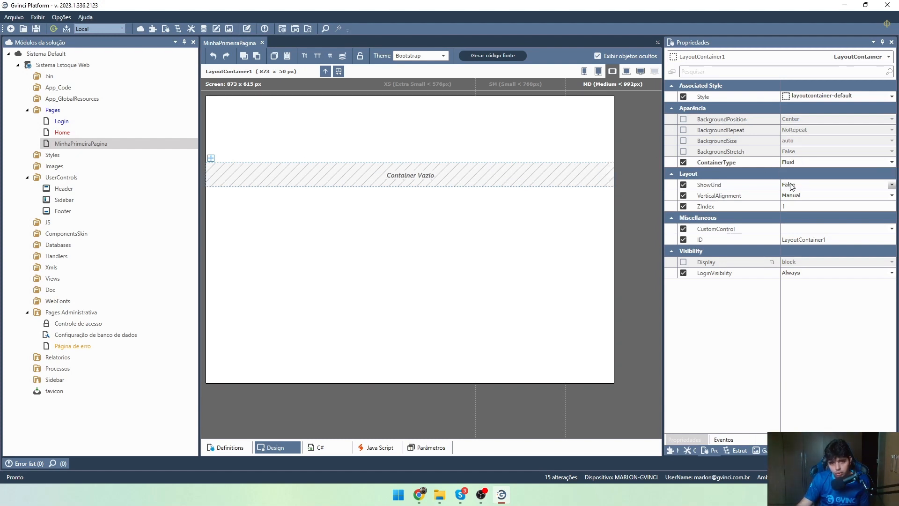
pyautogui.moveTo(228, 128); pyautogui.dragTo(309, 241)
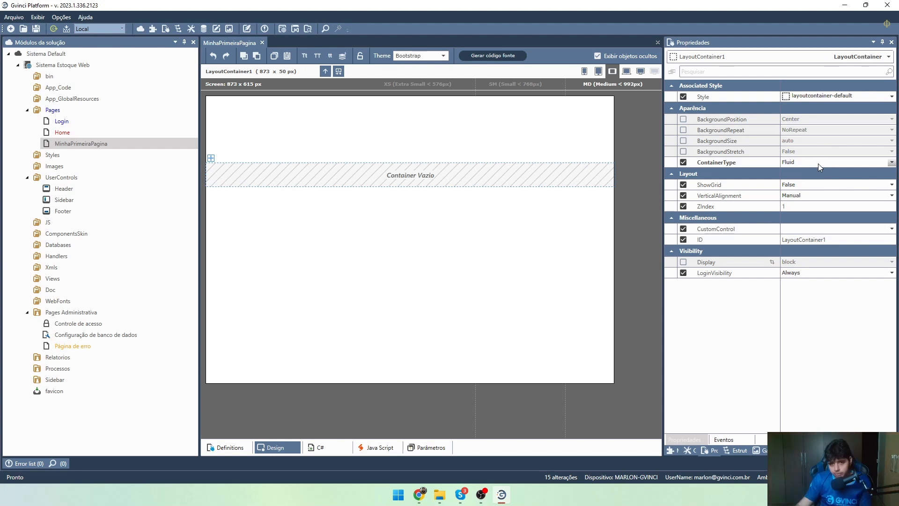
pyautogui.click(796, 162)
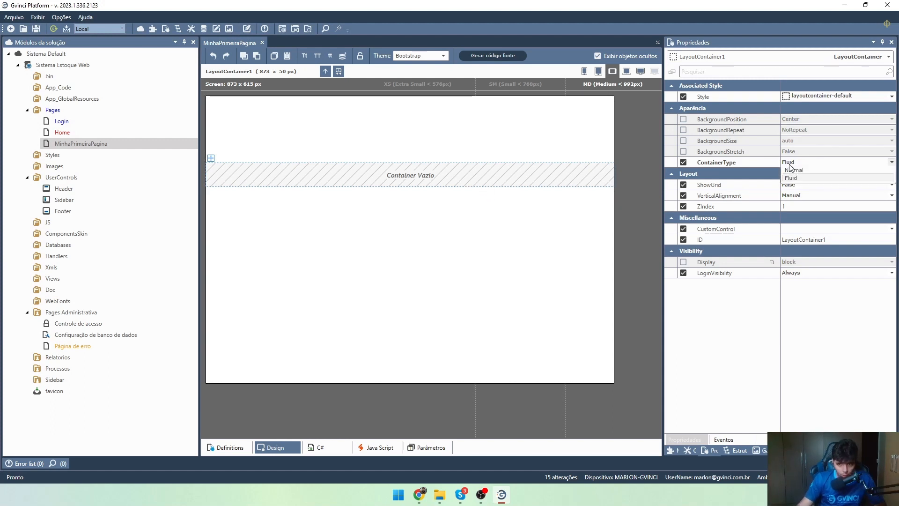
pyautogui.click(796, 183)
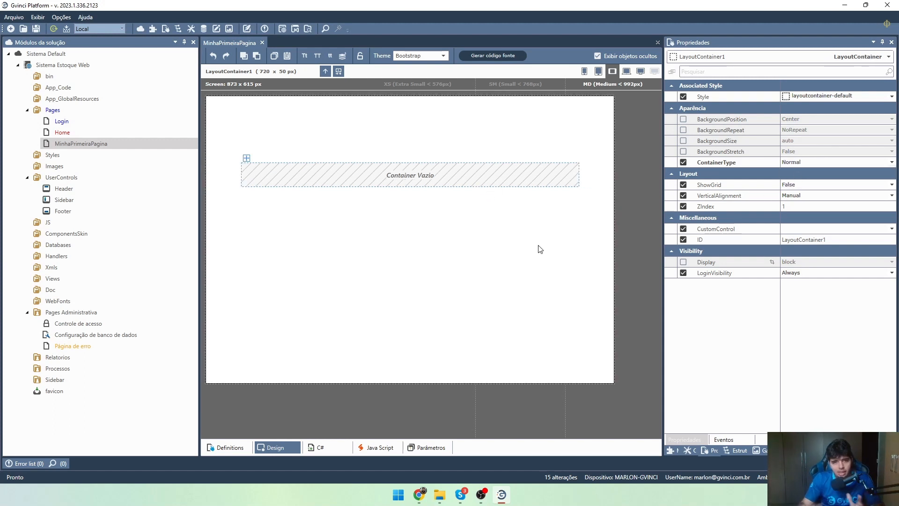
# - Preview the container at the large, small and extra small screen sizes, finishing at the medium size
pyautogui.click(626, 72)
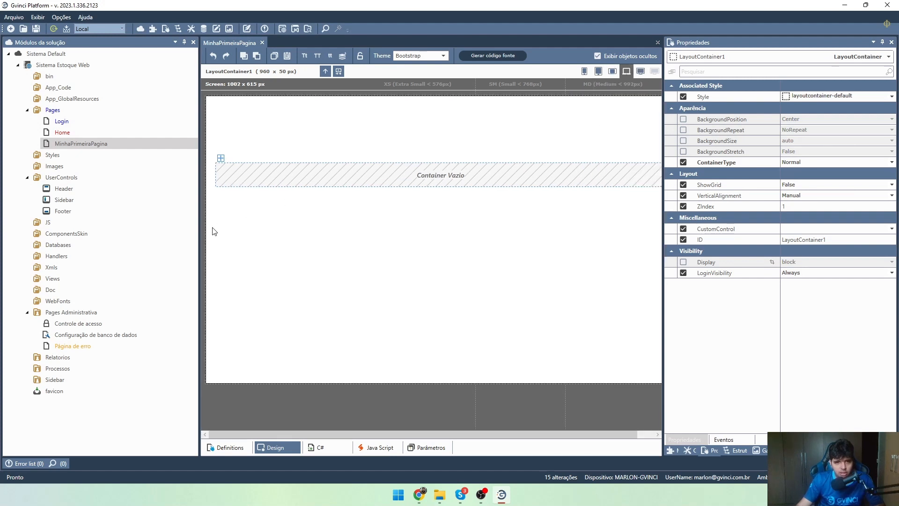
pyautogui.click(213, 180)
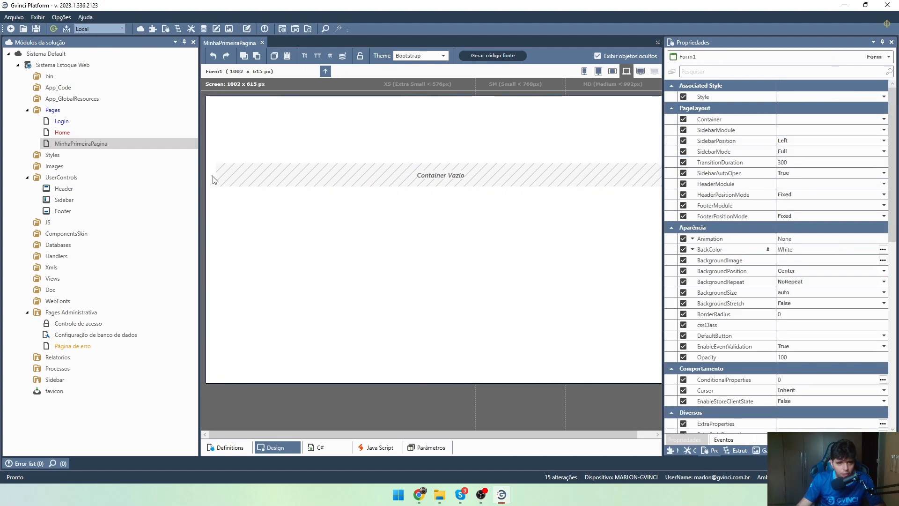
pyautogui.click(598, 71)
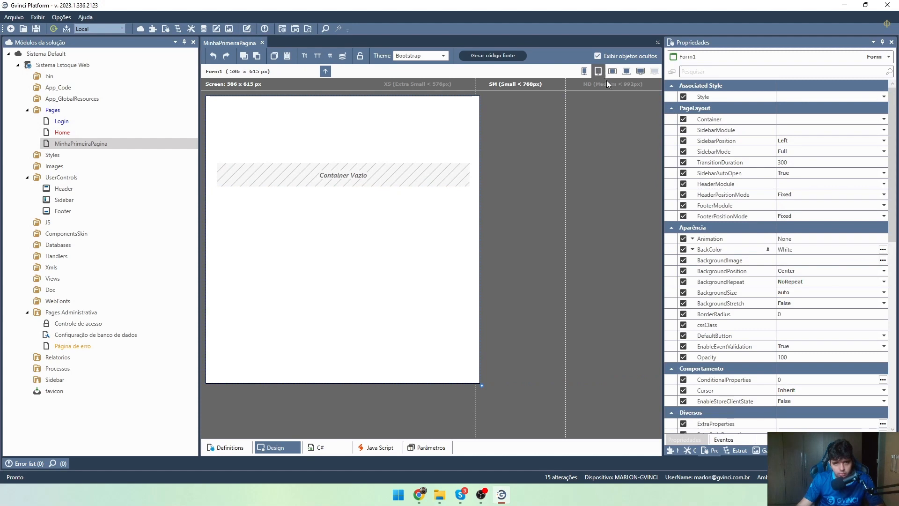
pyautogui.click(585, 71)
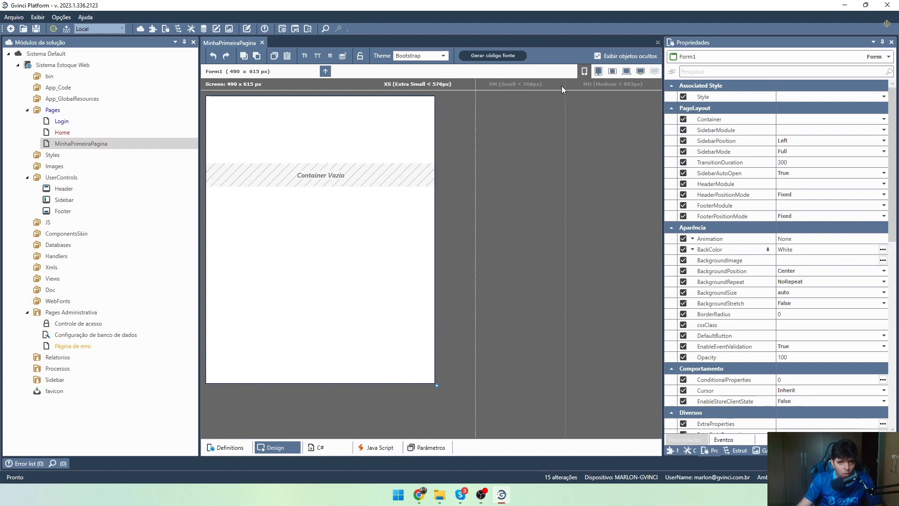
pyautogui.click(612, 71)
pyautogui.click(613, 71)
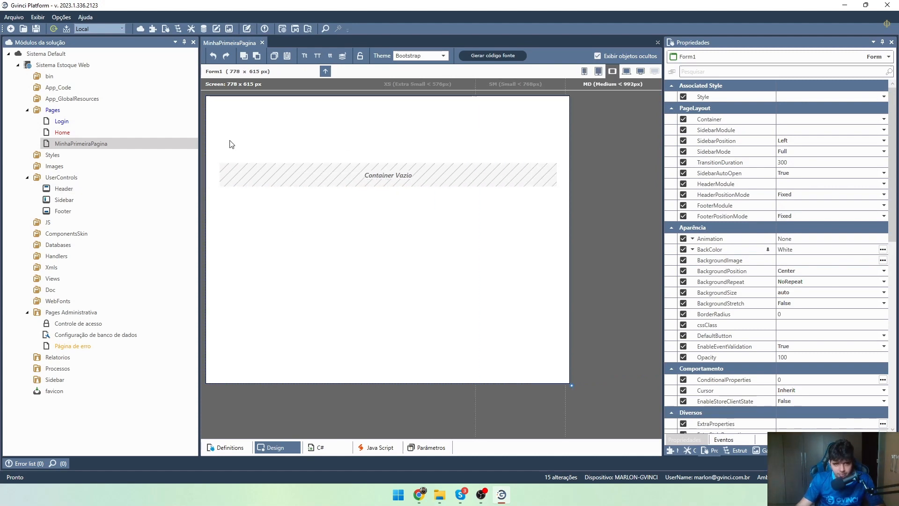
# - Set the layout container's ContainerType to Fluid
pyautogui.moveTo(229, 141); pyautogui.dragTo(357, 248)
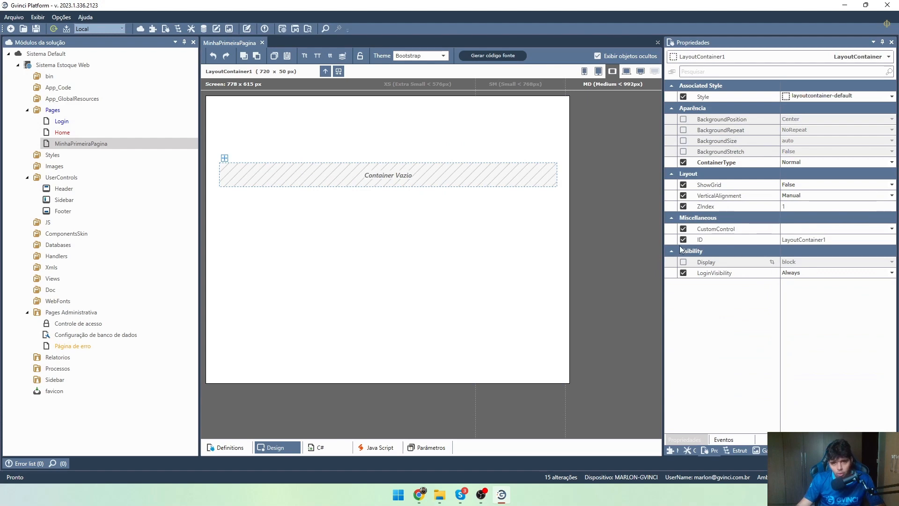
pyautogui.click(792, 165)
pyautogui.click(803, 180)
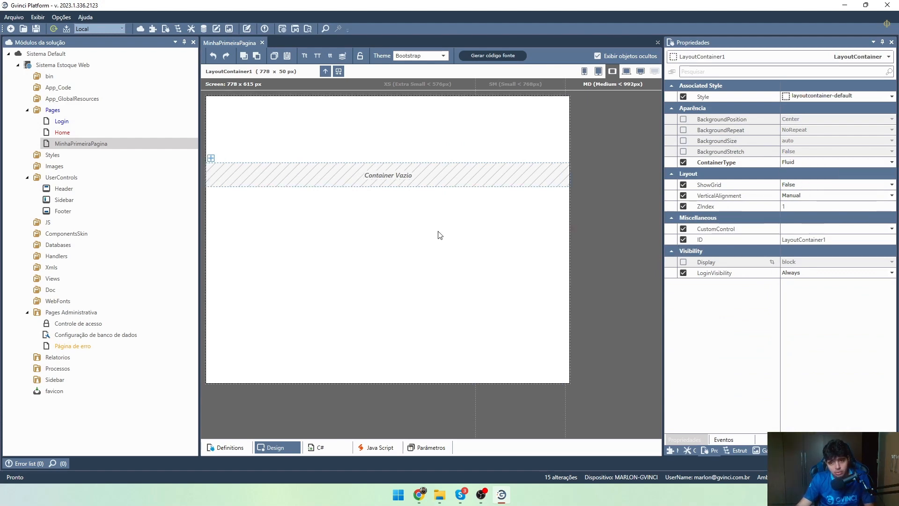
pyautogui.moveTo(438, 231); pyautogui.dragTo(404, 134)
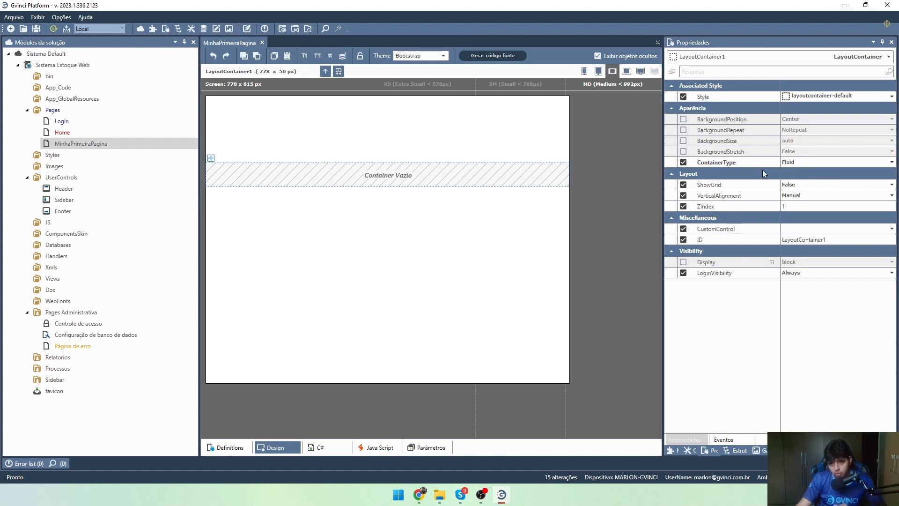
# - Set the layout container's ID to ContainerPrincipal
pyautogui.click(832, 238)
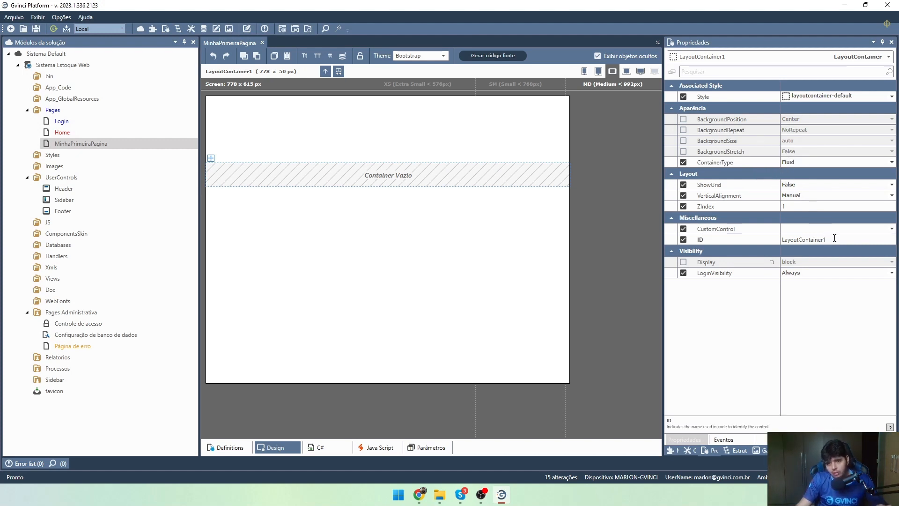
pyautogui.moveTo(834, 238); pyautogui.dragTo(746, 230)
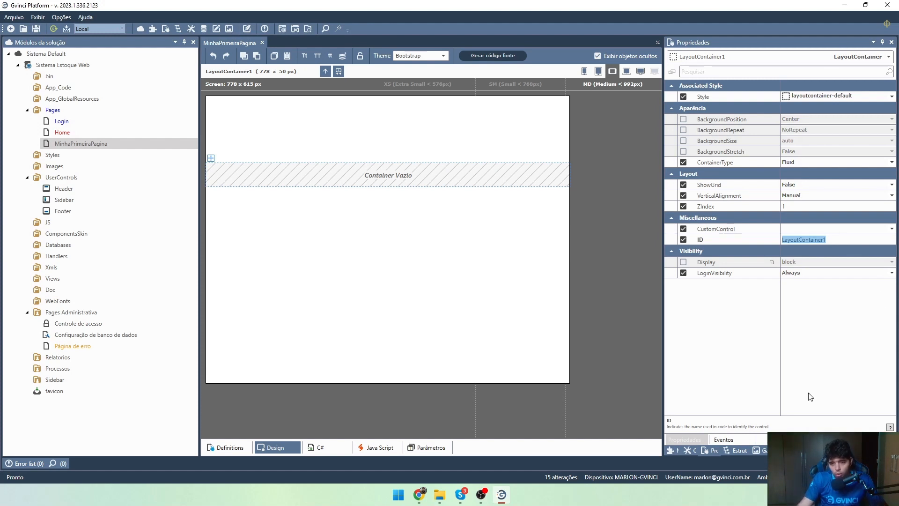
pyautogui.click(731, 451)
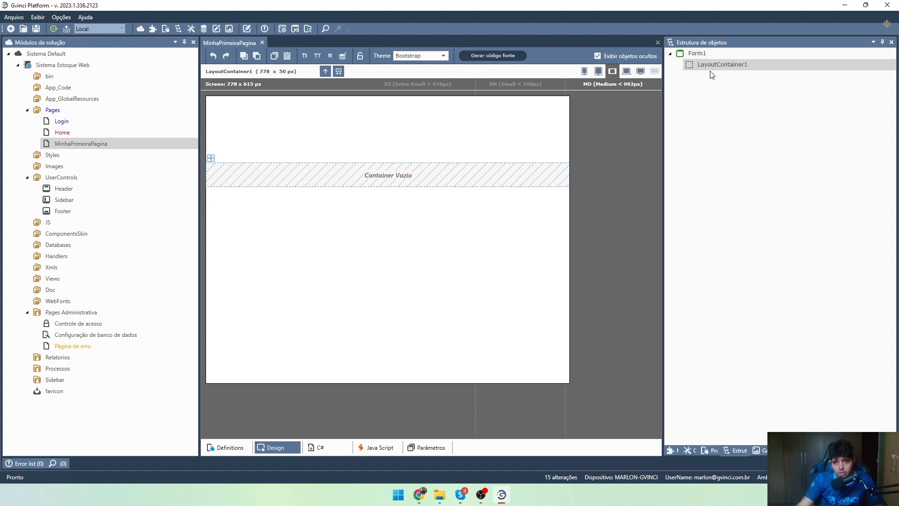
pyautogui.click(712, 450)
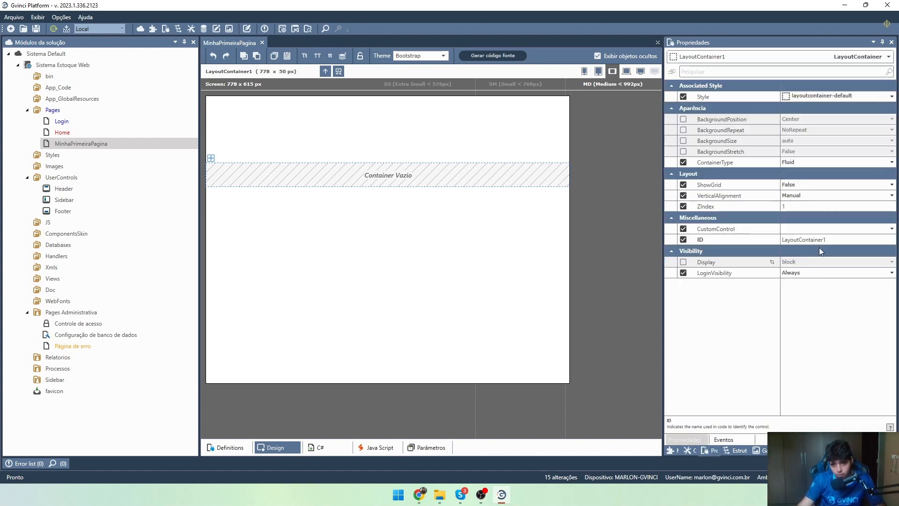
pyautogui.click(831, 240)
pyautogui.write('ContainerPrin')
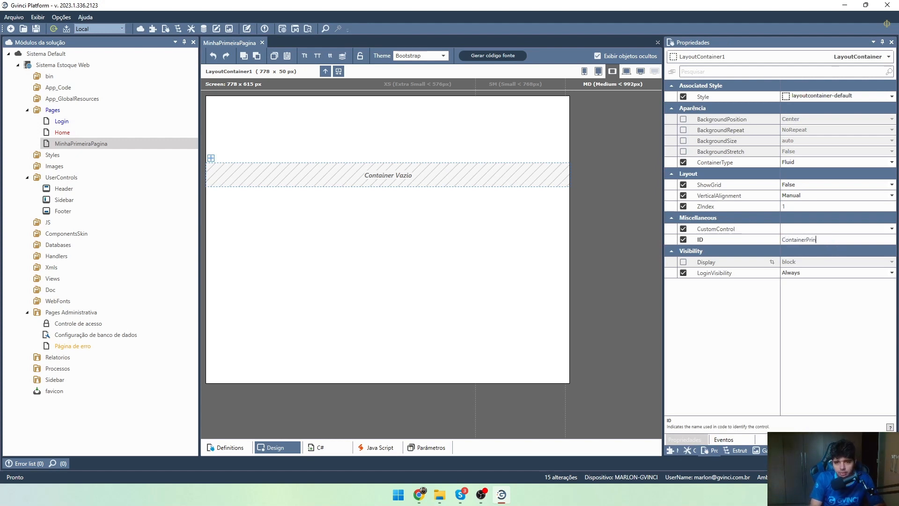
pyautogui.write('cipal')
pyautogui.press('Return')
# - Check the container's new name in its properties, the page's object list and the object structure
pyautogui.click(515, 225)
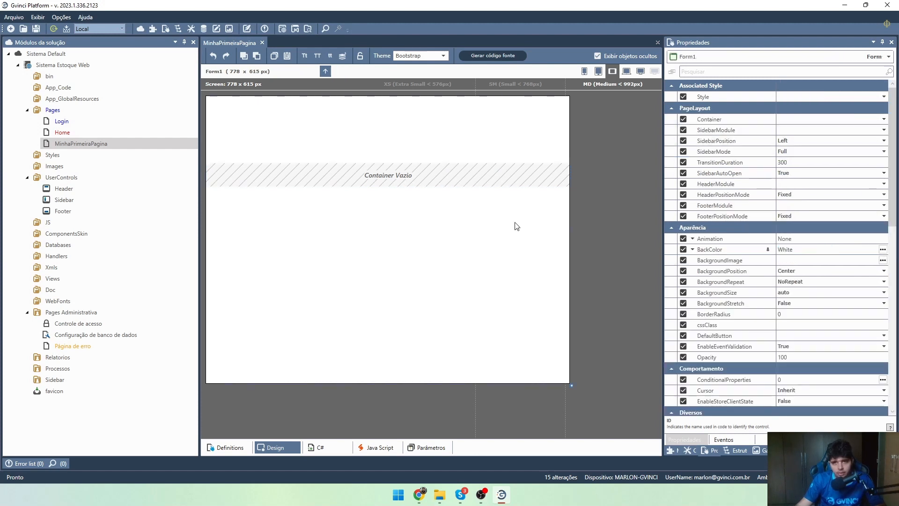
pyautogui.click(459, 171)
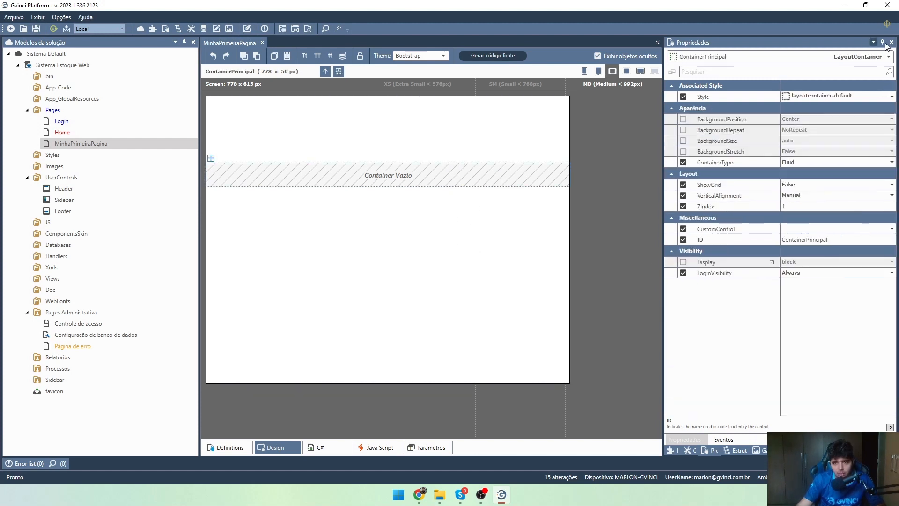
pyautogui.click(714, 58)
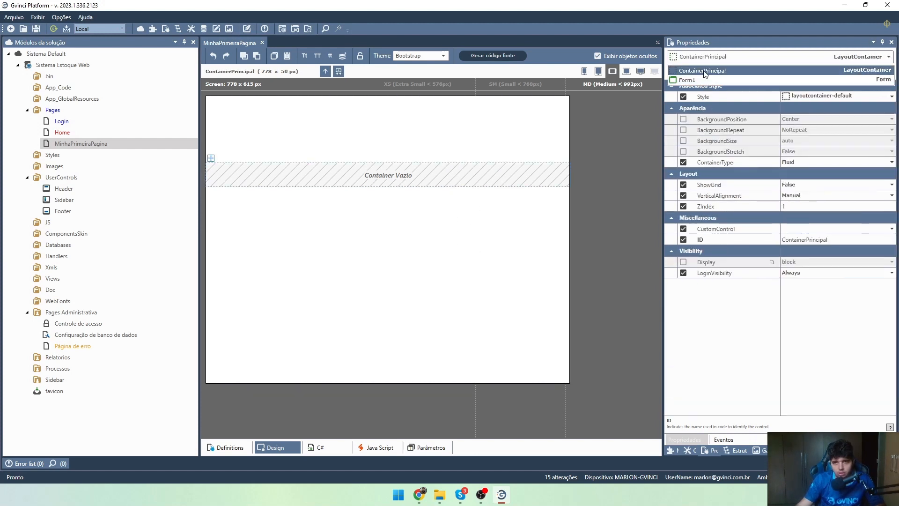
pyautogui.click(611, 234)
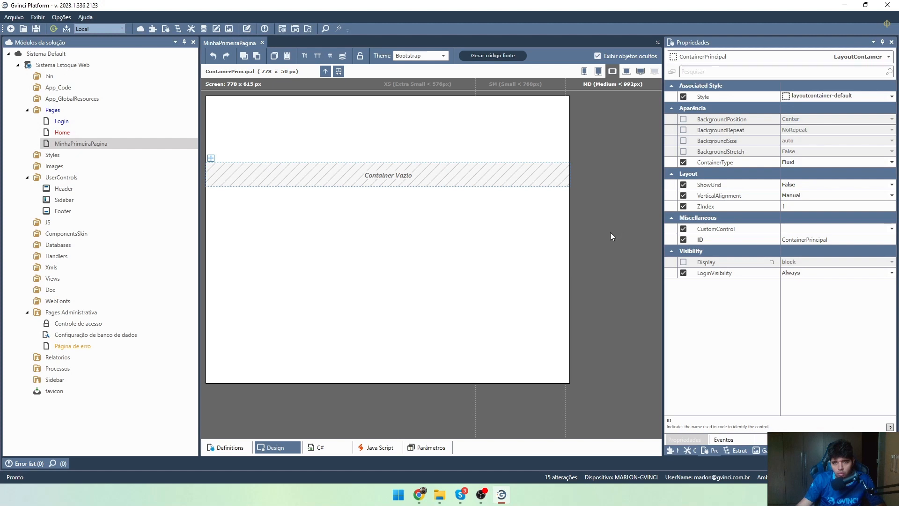
pyautogui.click(735, 451)
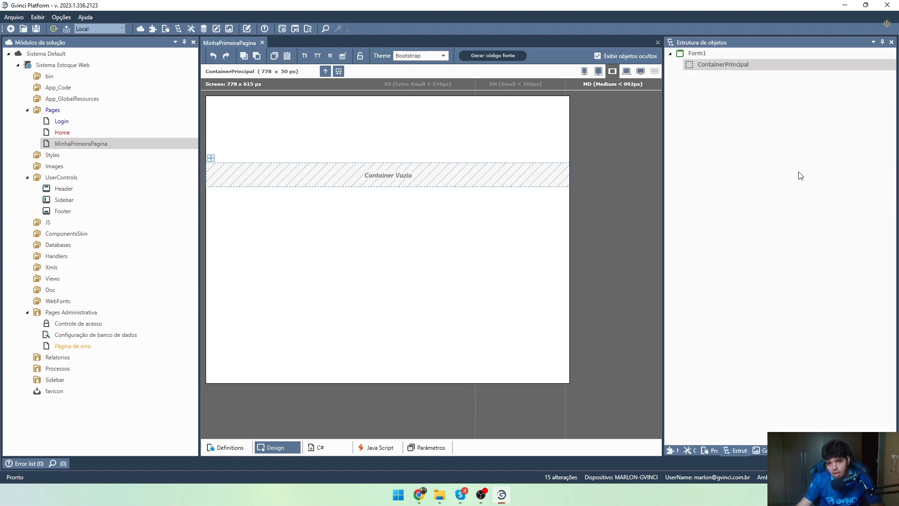
pyautogui.click(639, 190)
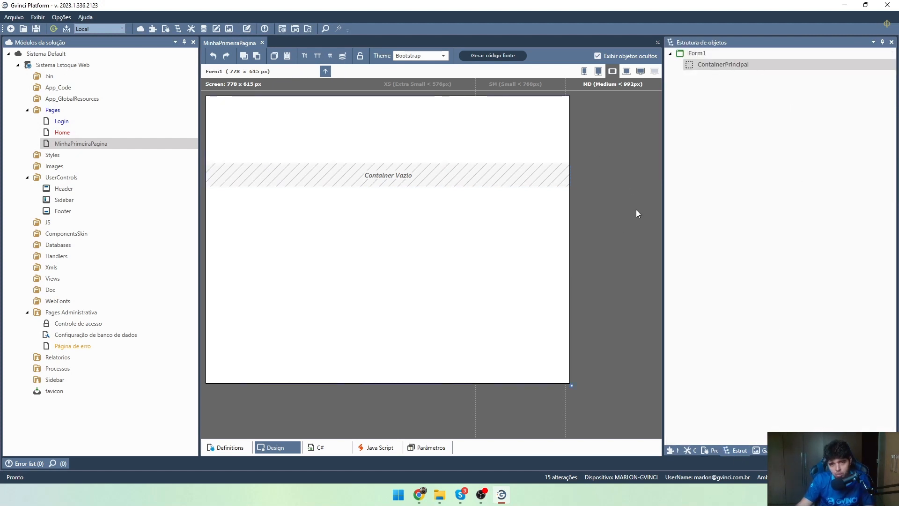
# - Preview ContainerPrincipal at the extra small, small, medium and 1210 px wide screen sizes, finishing at the small size
pyautogui.click(710, 448)
pyautogui.click(379, 181)
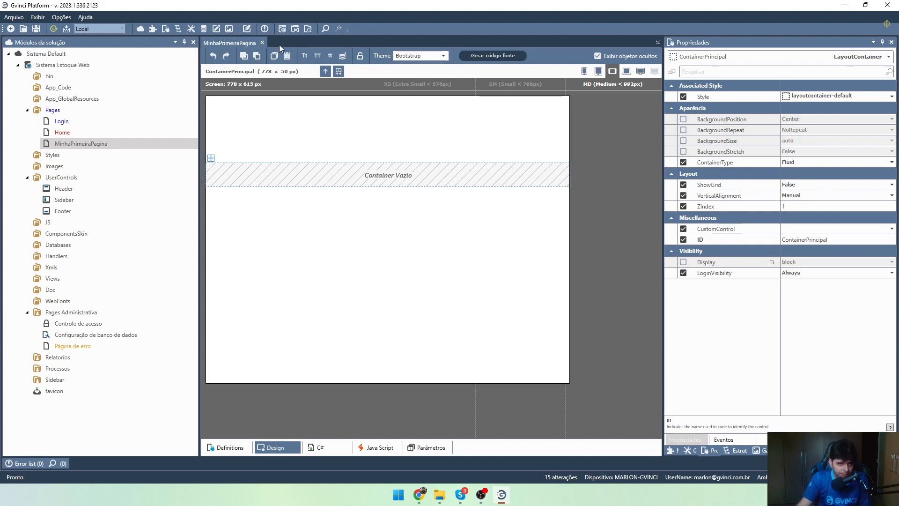
pyautogui.click(584, 71)
pyautogui.click(598, 71)
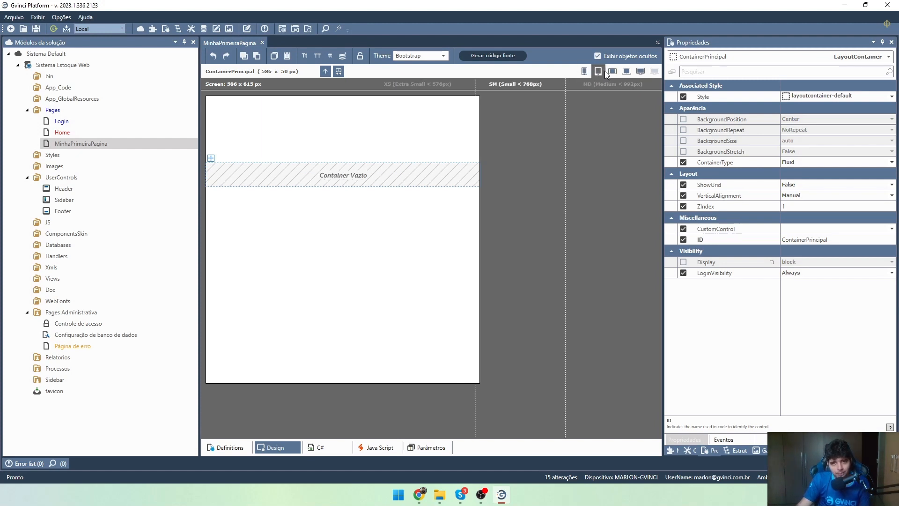
pyautogui.click(640, 71)
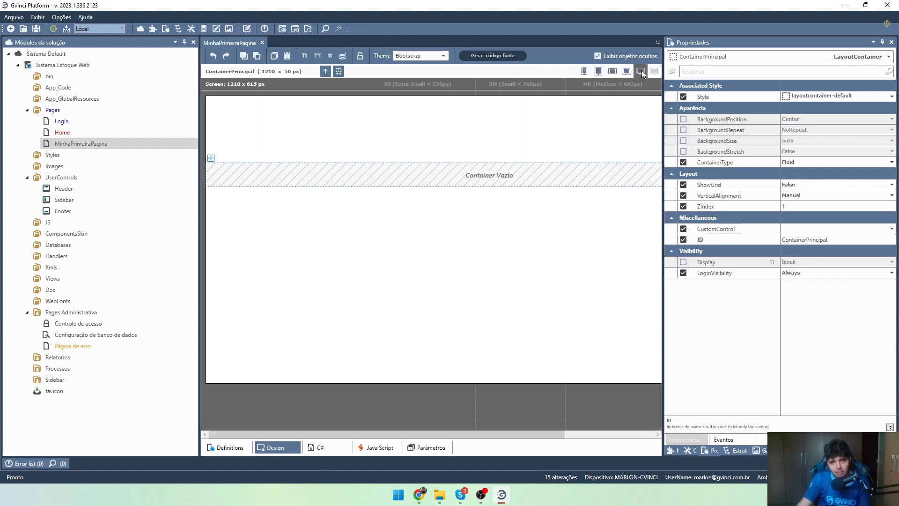
pyautogui.click(613, 72)
pyautogui.click(599, 71)
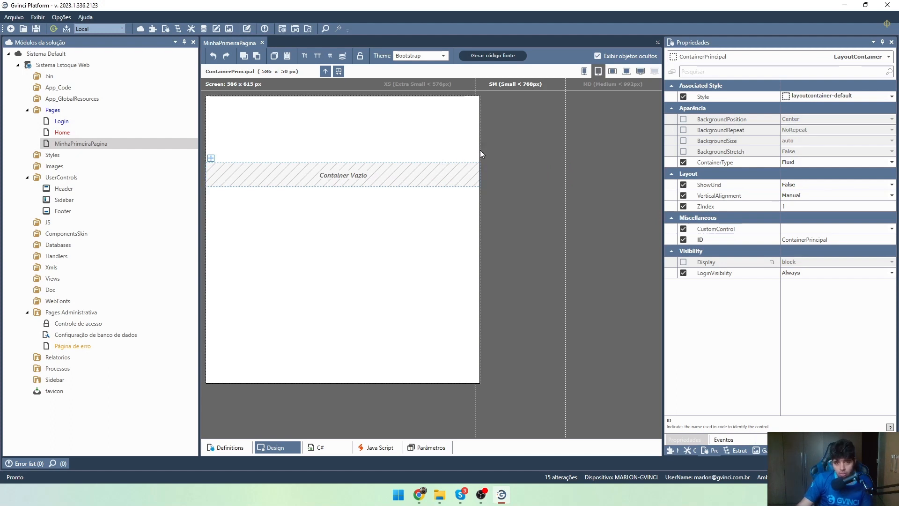
pyautogui.click(585, 72)
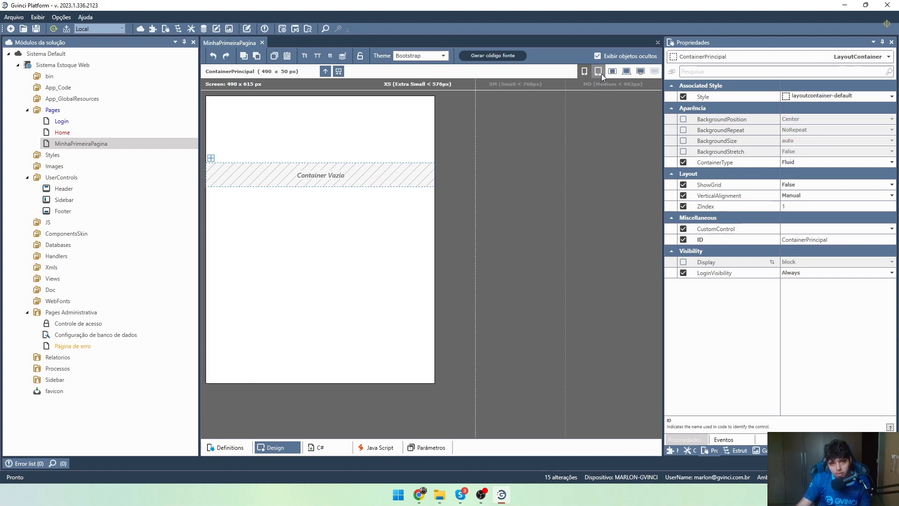
pyautogui.click(614, 72)
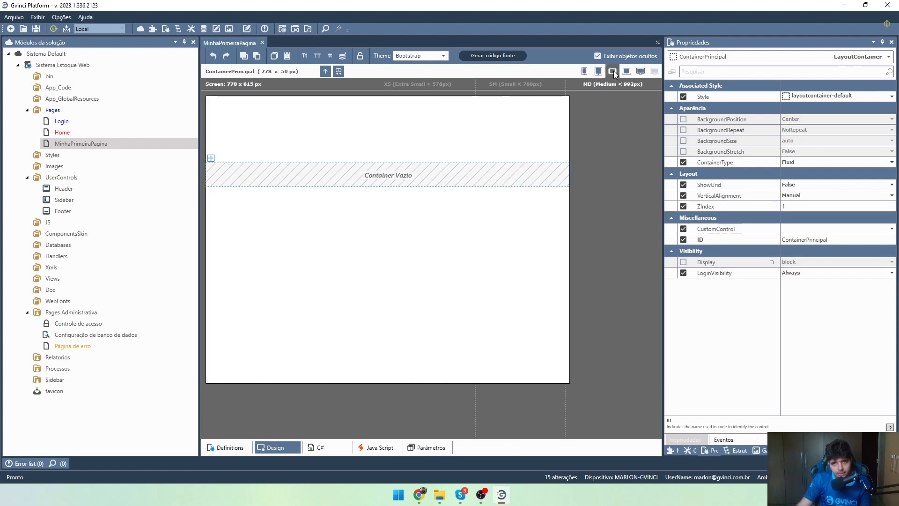
pyautogui.click(597, 73)
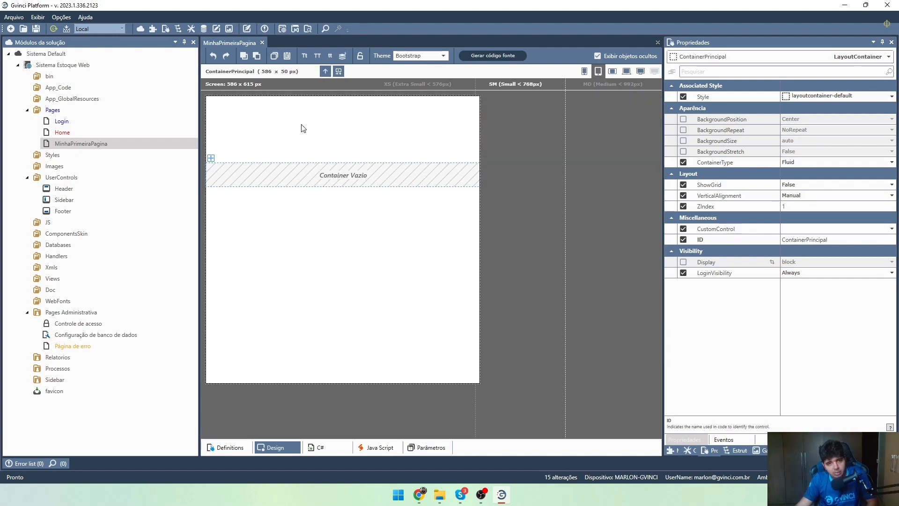
pyautogui.moveTo(301, 124); pyautogui.dragTo(440, 281)
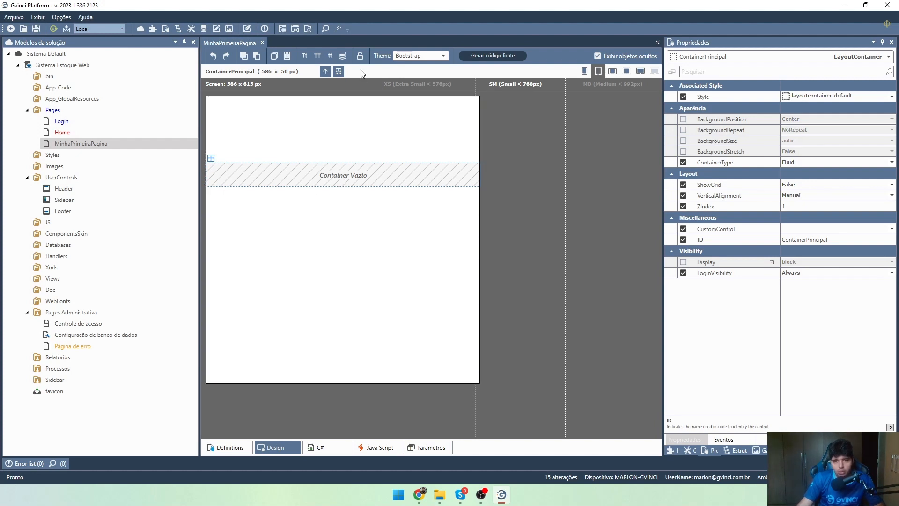
# - Select the container's parent form and show the page's object structure
pyautogui.click(325, 72)
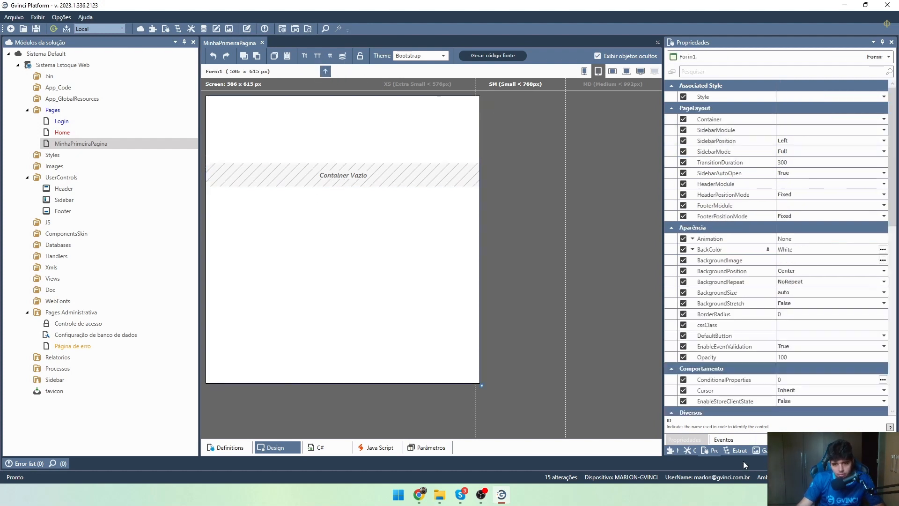
pyautogui.click(735, 451)
pyautogui.click(37, 17)
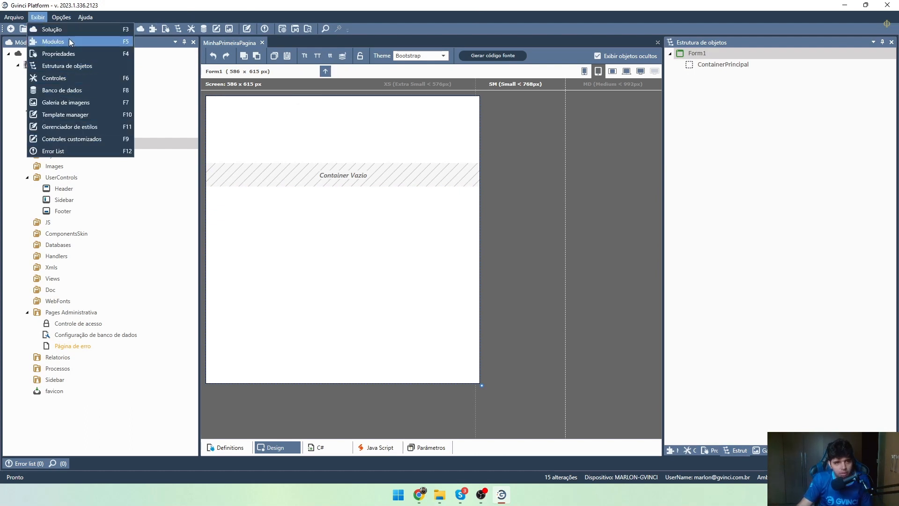
pyautogui.click(670, 114)
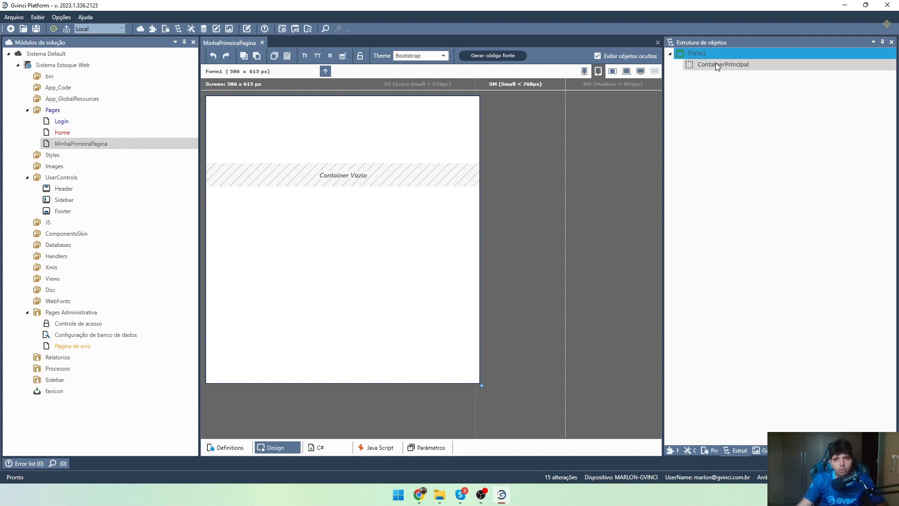
# - Add a layout row inside ContainerPrincipal, check it in the object structure, and return to its parent container
pyautogui.click(361, 184)
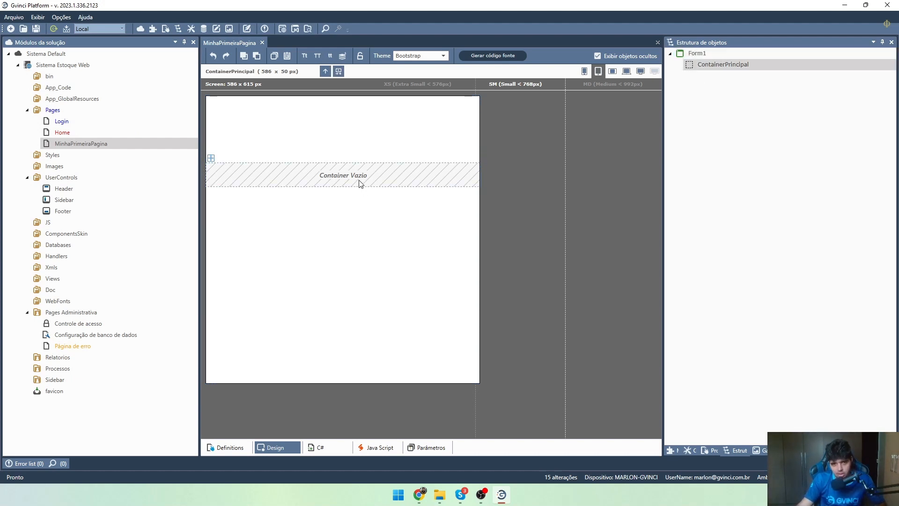
pyautogui.click(341, 72)
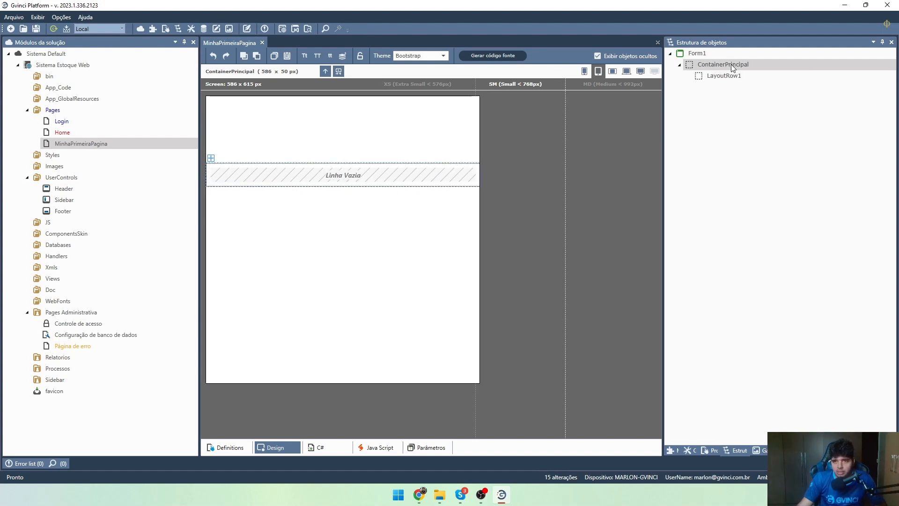
pyautogui.click(729, 77)
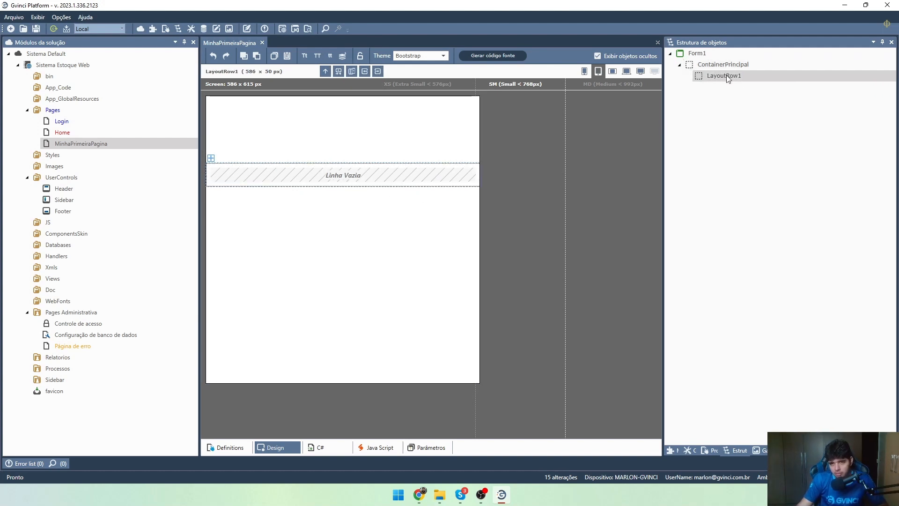
pyautogui.click(323, 74)
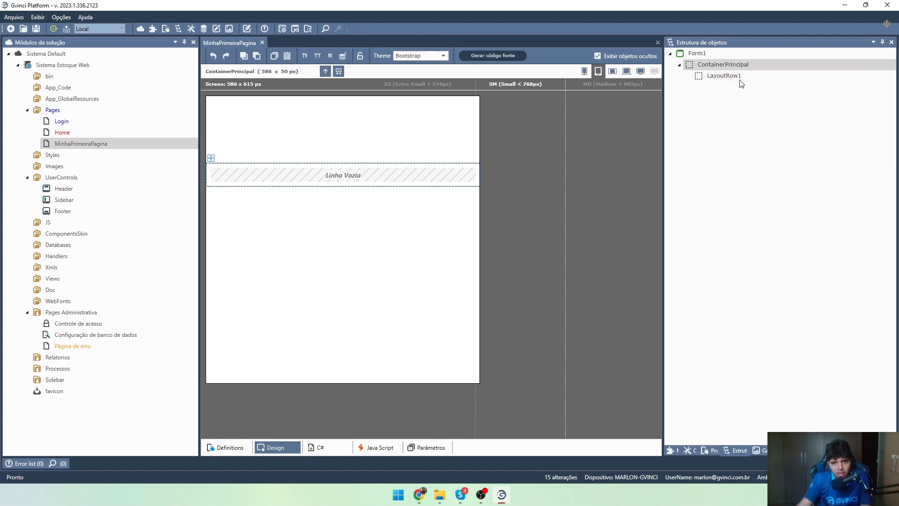
# - Delete the layout row, add another one inside ContainerPrincipal, and show the container's properties
pyautogui.click(357, 182)
pyautogui.press('Delete')
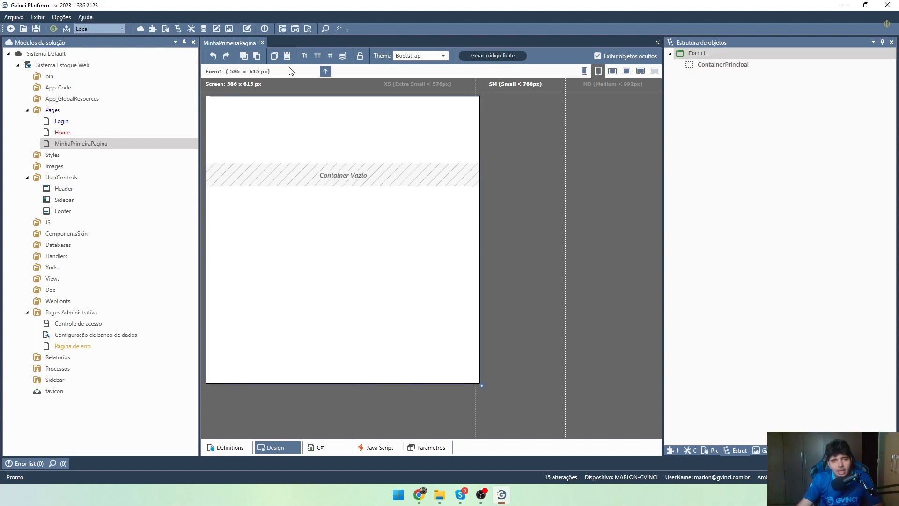
pyautogui.click(303, 182)
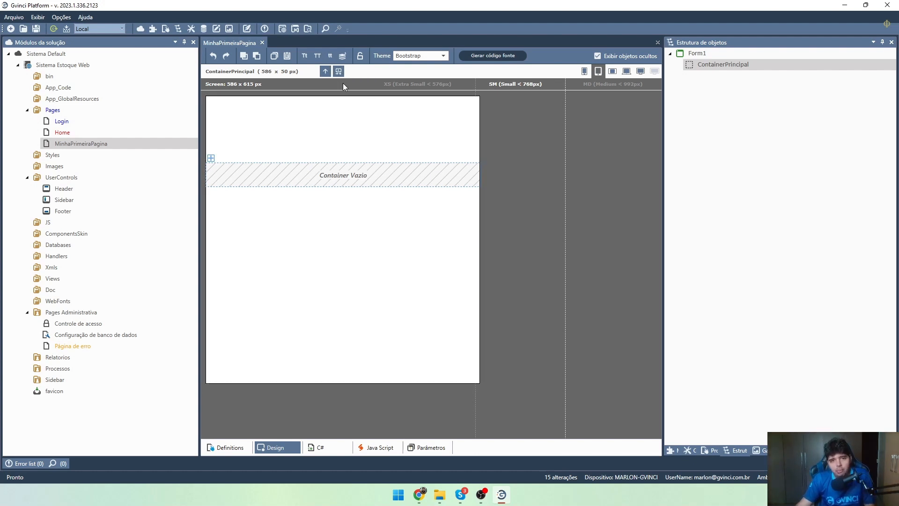
pyautogui.click(339, 72)
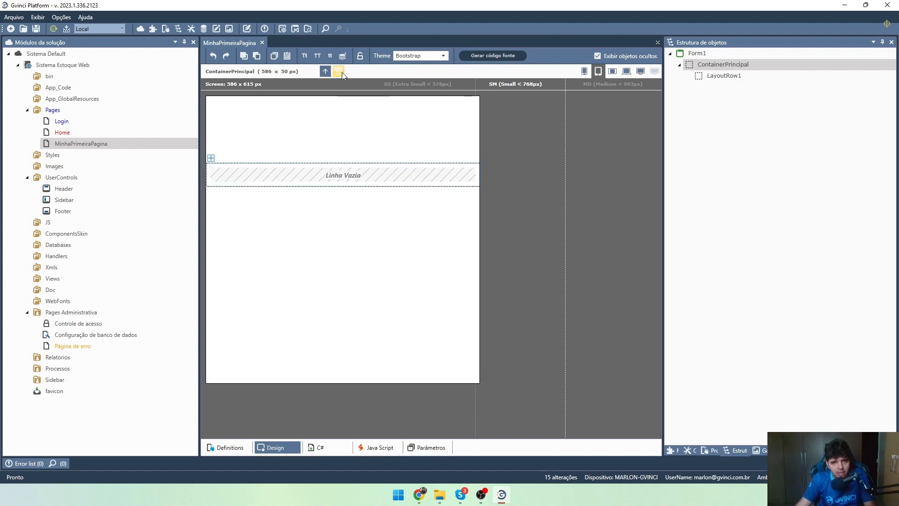
pyautogui.click(704, 454)
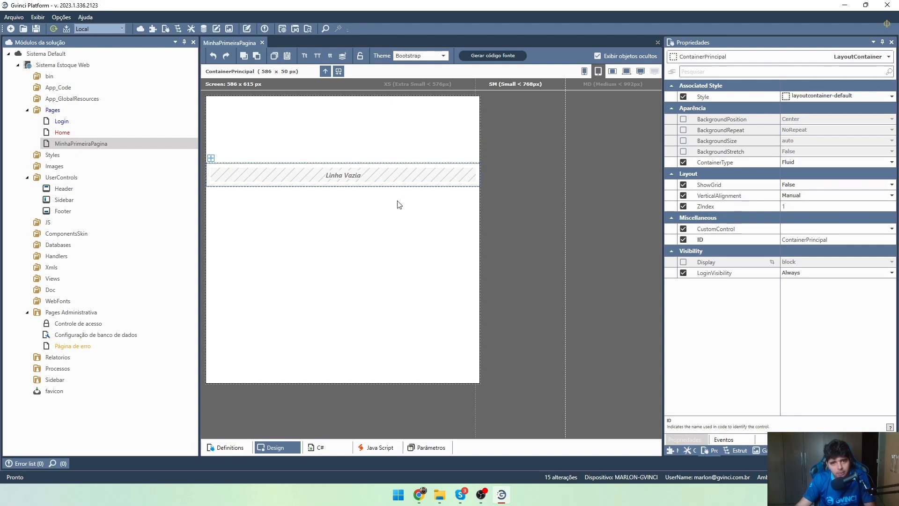
# - Delete the layout row from ContainerPrincipal and undo the deletion
pyautogui.click(369, 174)
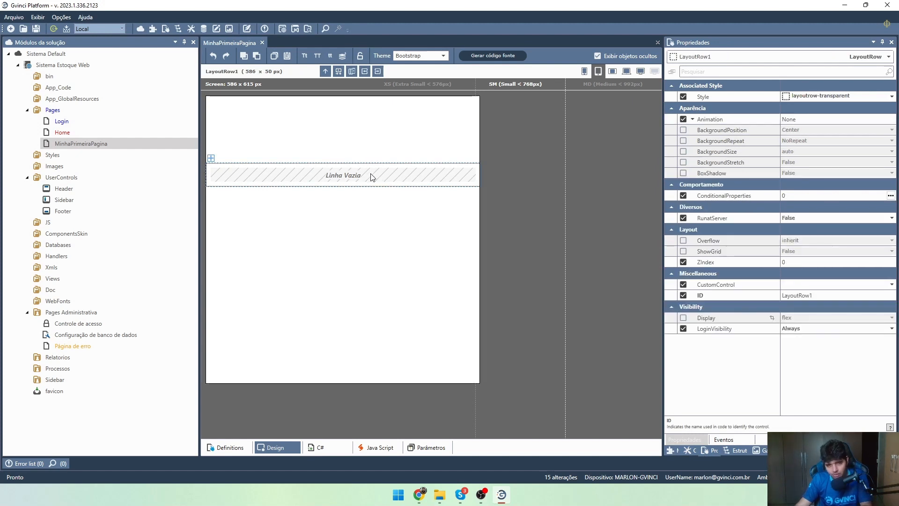
pyautogui.press('Delete')
pyautogui.click(323, 169)
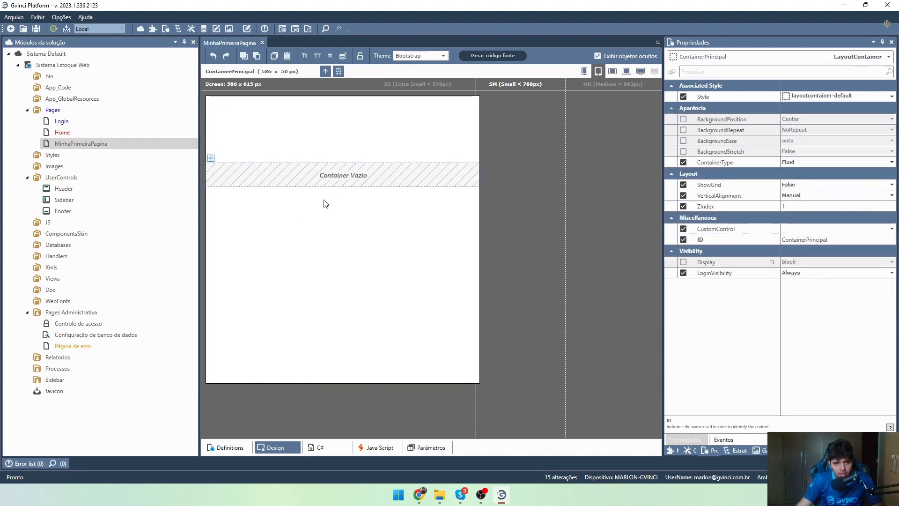
pyautogui.hotkey('ctrl', 'z')
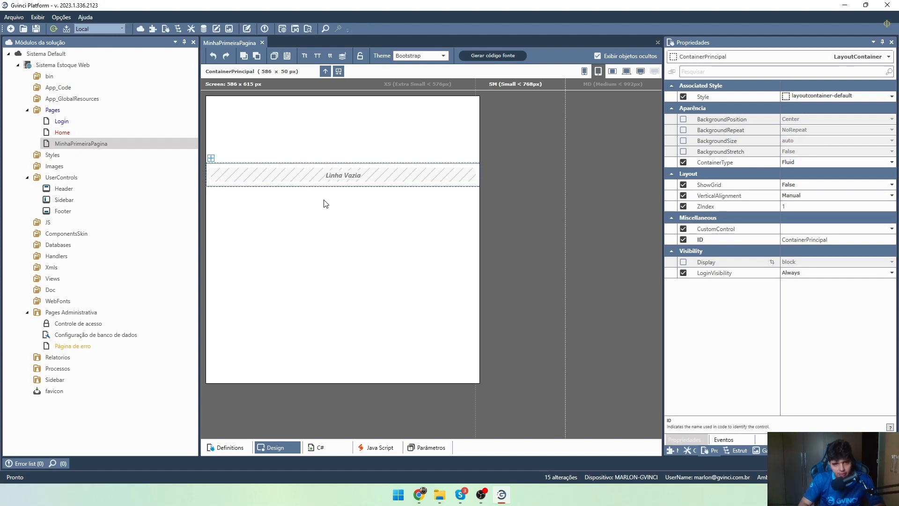
# - Delete the restored layout row and place a LayoutRow from the responsive controls inside ContainerPrincipal
pyautogui.click(468, 176)
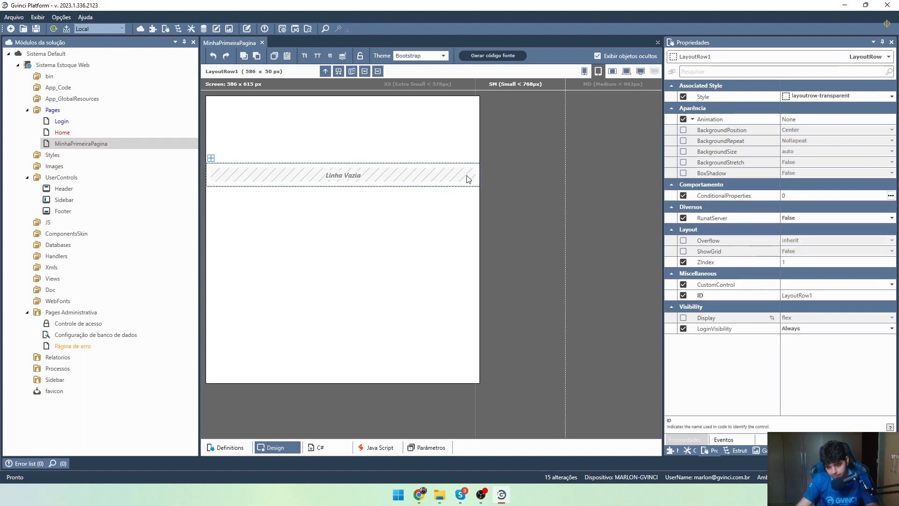
pyautogui.press('Delete')
pyautogui.click(692, 449)
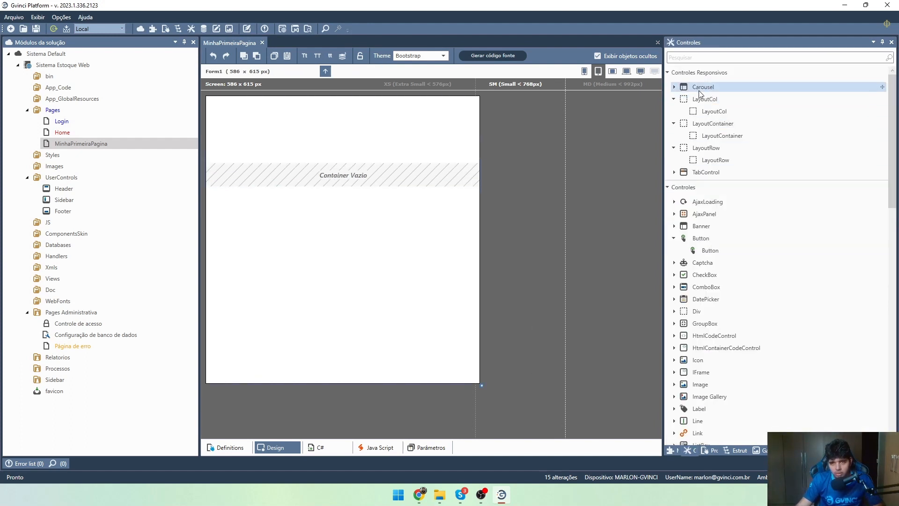
pyautogui.moveTo(741, 160); pyautogui.dragTo(335, 177)
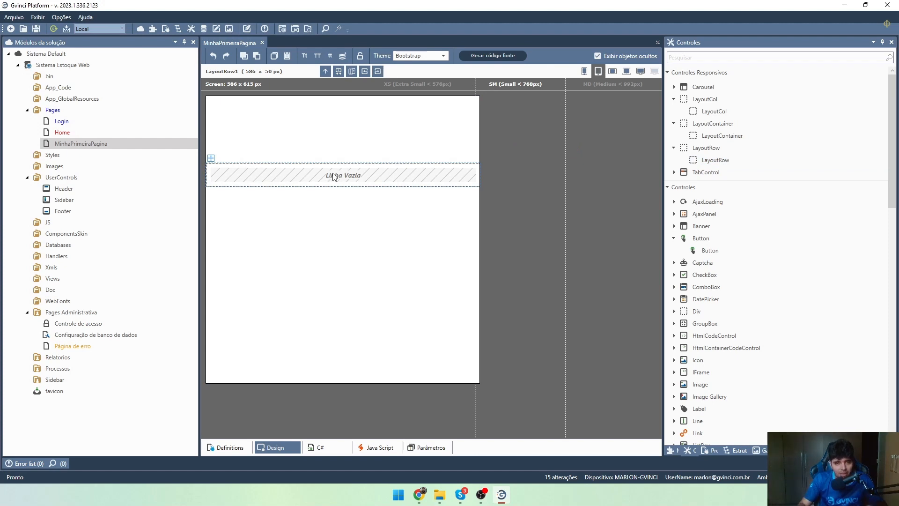
# - Delete the placed LayoutRow and insert an empty row using ContainerPrincipal's own add-row command
pyautogui.press('Delete')
pyautogui.click(334, 176)
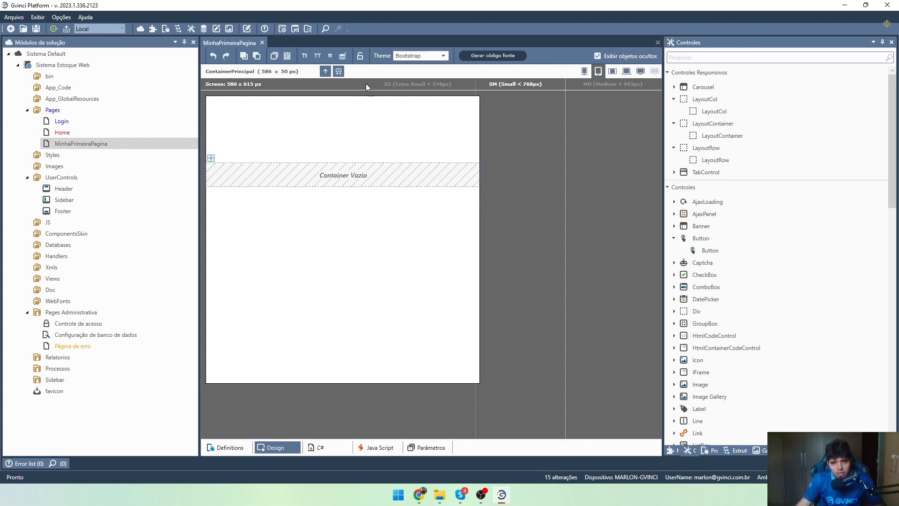
pyautogui.click(336, 72)
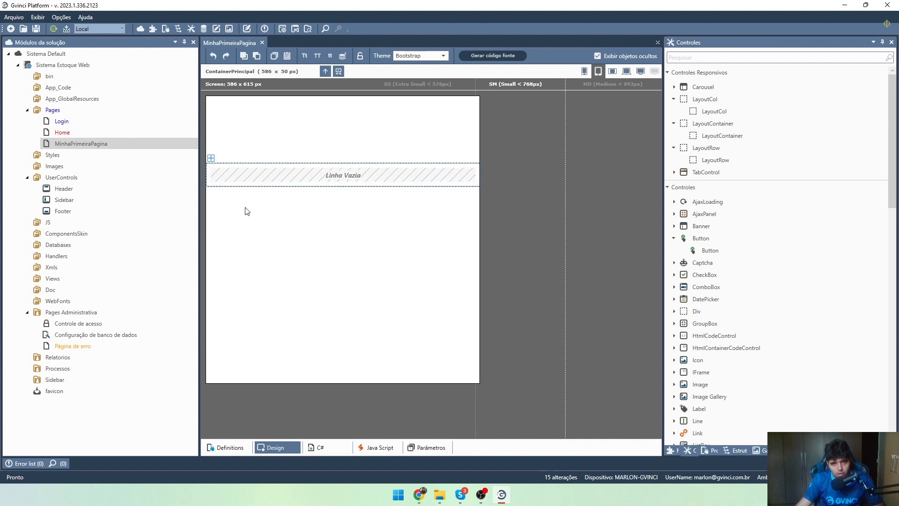
# - Compare the properties of the new layout row with those of its parent ContainerPrincipal, ending on the row
pyautogui.click(264, 179)
pyautogui.press('F4')
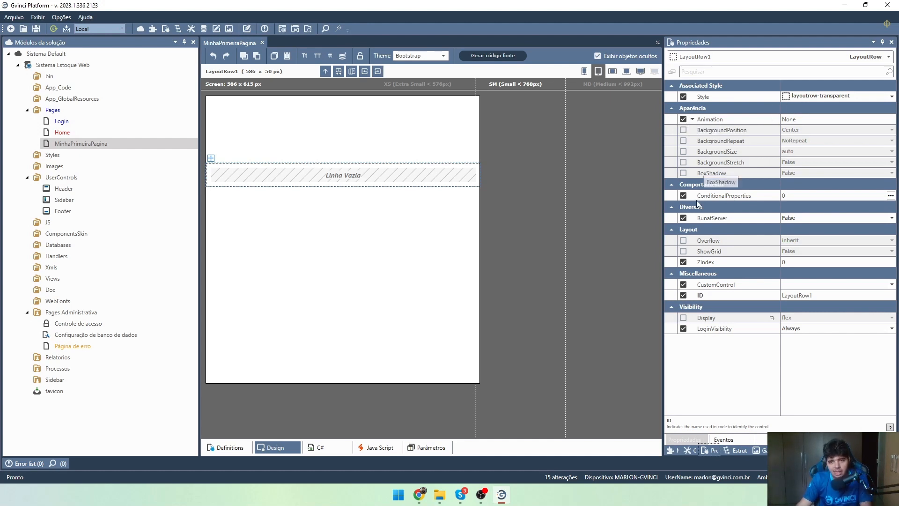
pyautogui.click(323, 71)
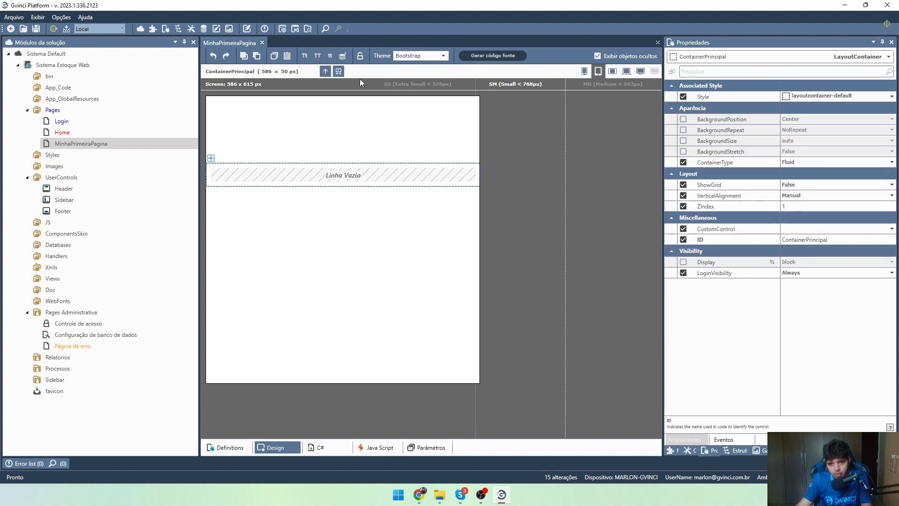
pyautogui.click(368, 173)
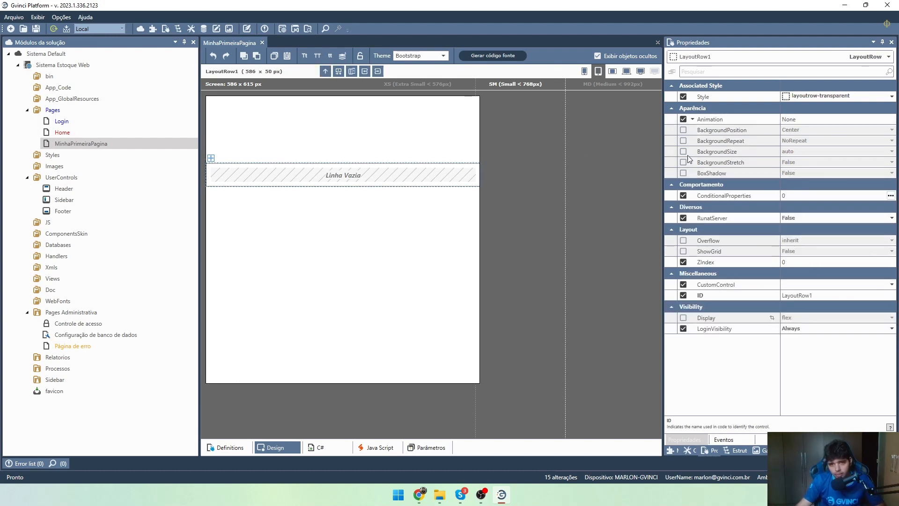
# - Examine the layout row's style-linked properties by showing them and hiding them again
pyautogui.click(672, 71)
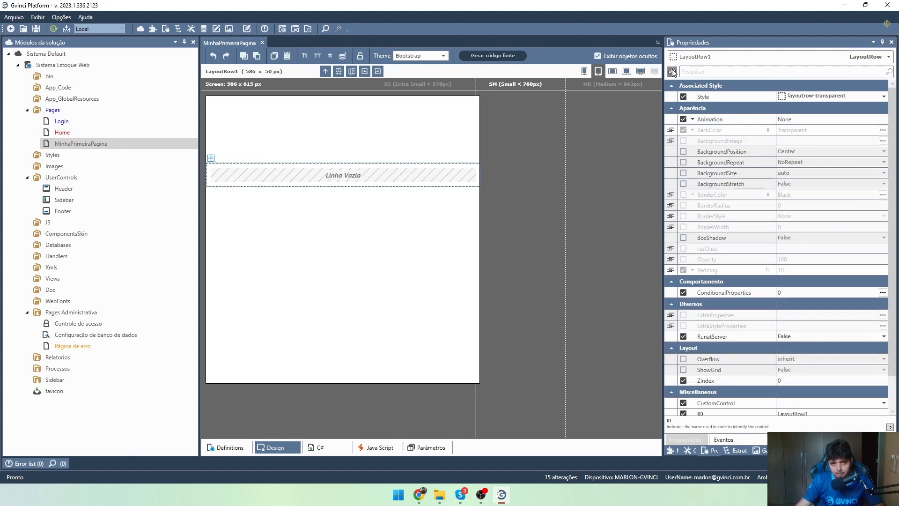
pyautogui.click(673, 71)
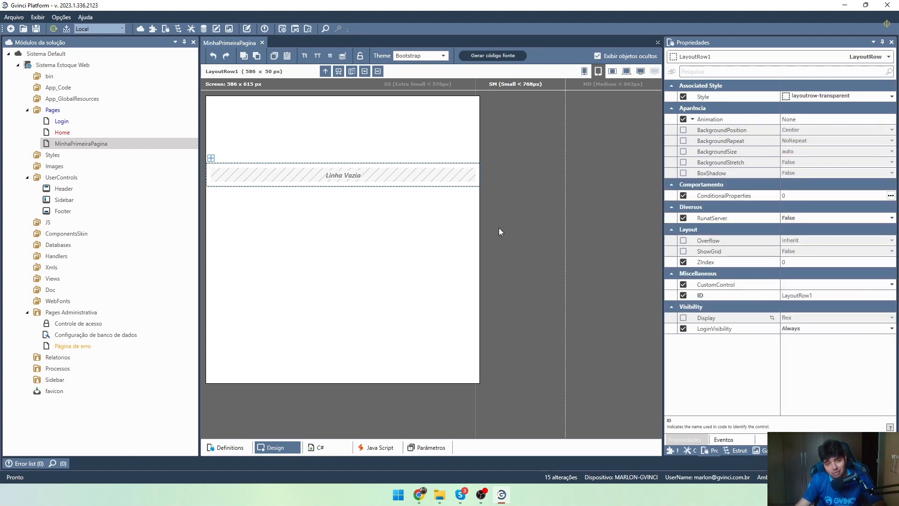
pyautogui.moveTo(446, 263); pyautogui.dragTo(409, 281)
pyautogui.click(367, 181)
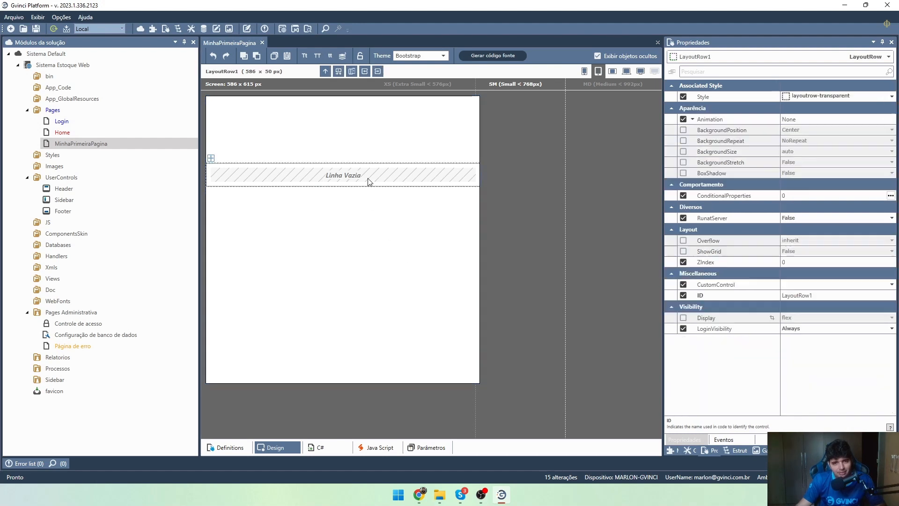
pyautogui.click(673, 71)
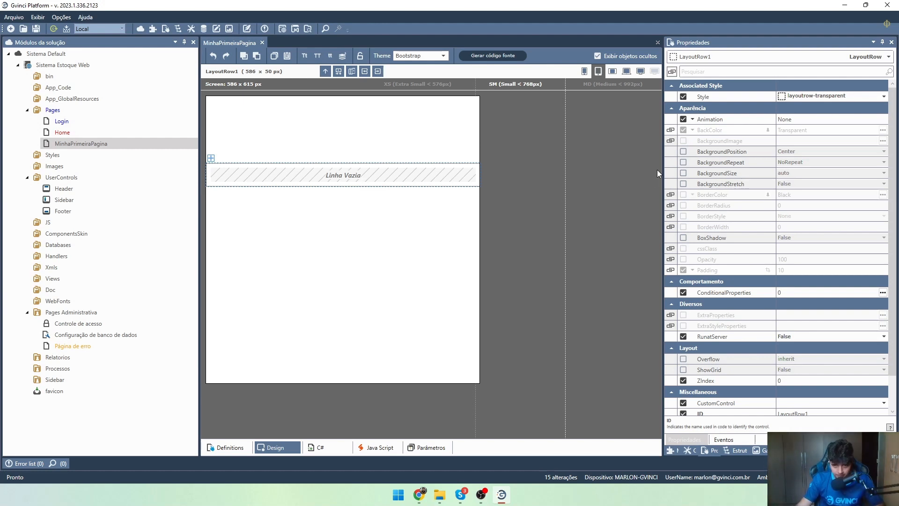
pyautogui.click(671, 71)
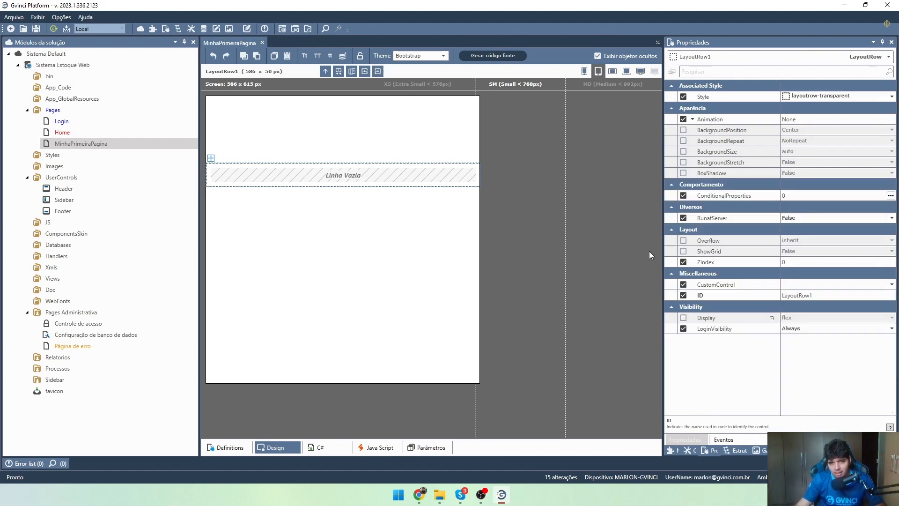
# - Review the properties the layout row inherits from its layoutrow-transparent style, and return to the shorter property list
pyautogui.click(672, 71)
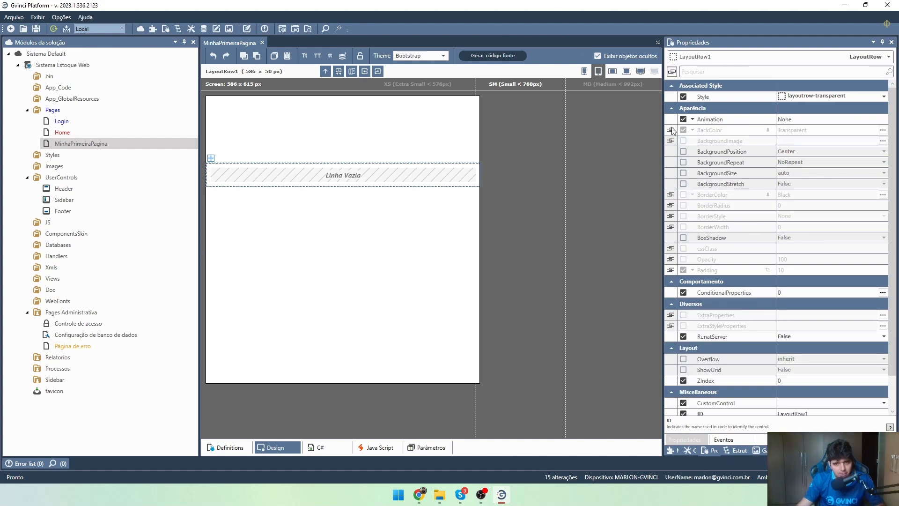
pyautogui.scroll(-2, 675, 281)
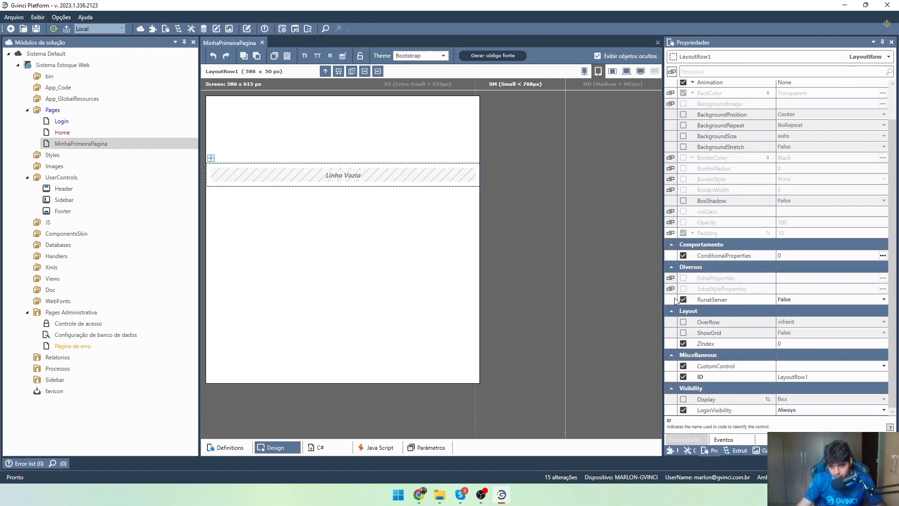
pyautogui.scroll(2, 729, 182)
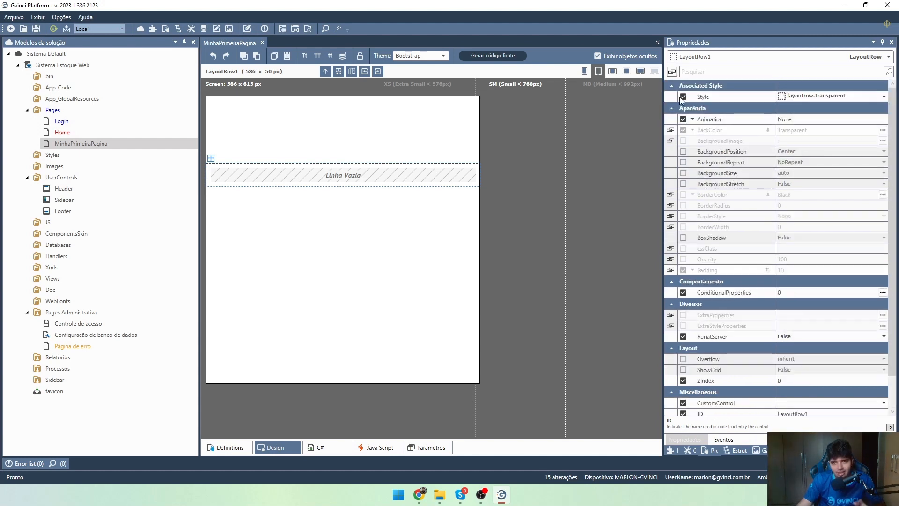
pyautogui.click(671, 72)
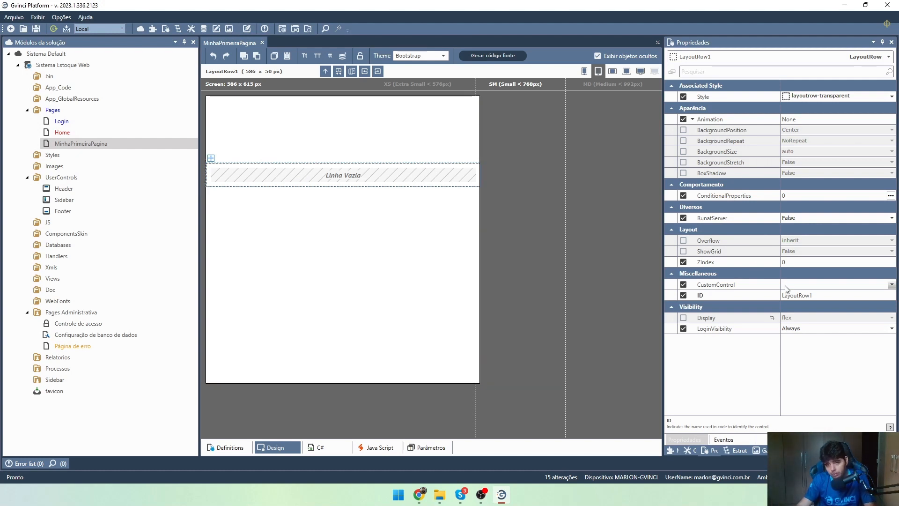
# - Rename the layout row's ID to LinhaPrincipal
pyautogui.doubleClick(836, 292)
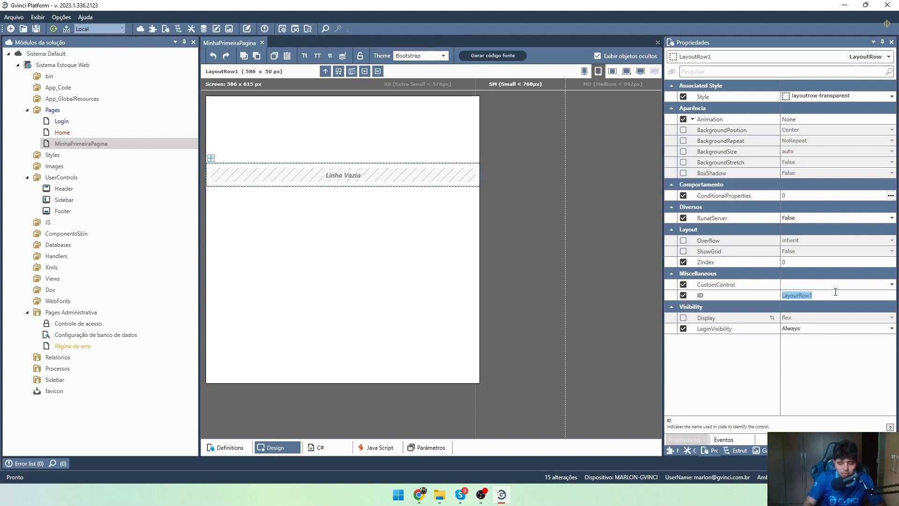
pyautogui.write('LinhaPri')
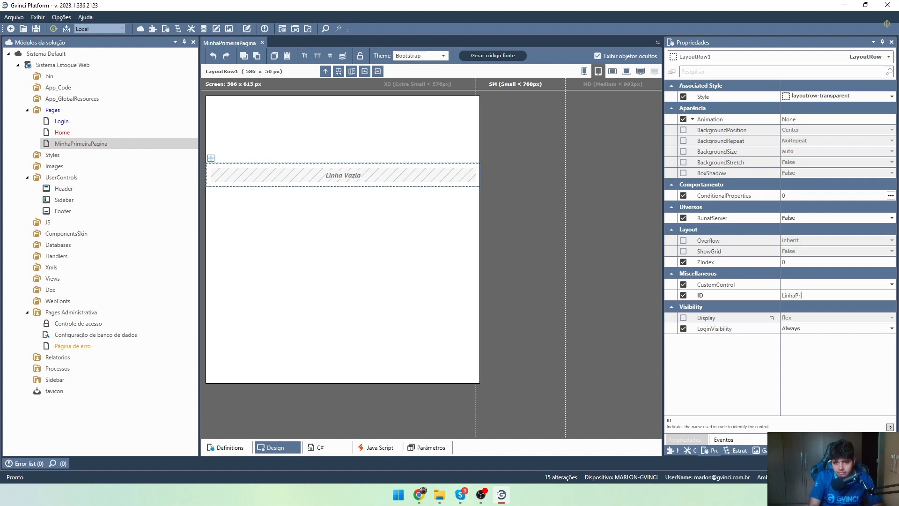
pyautogui.write('ncipal')
pyautogui.press('Return')
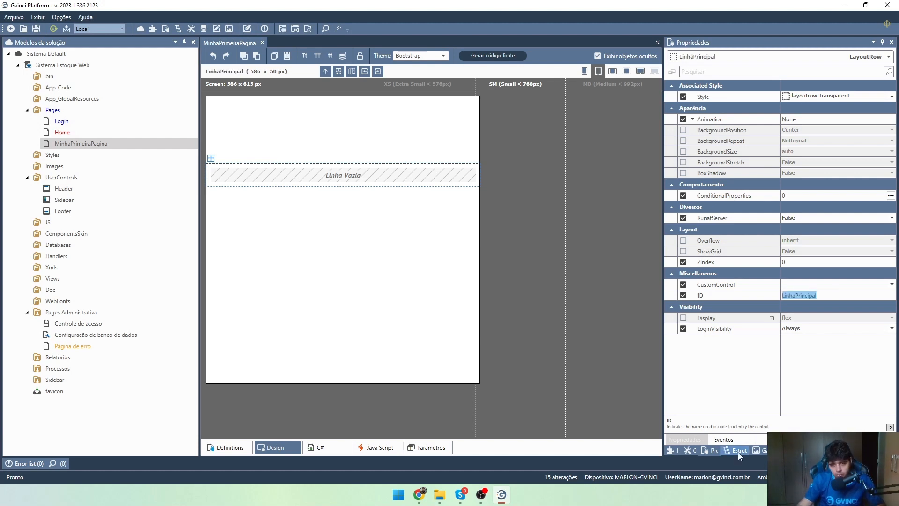
# - Place a LayoutCol from the responsive controls inside LinhaPrincipal and delete it again
pyautogui.click(687, 450)
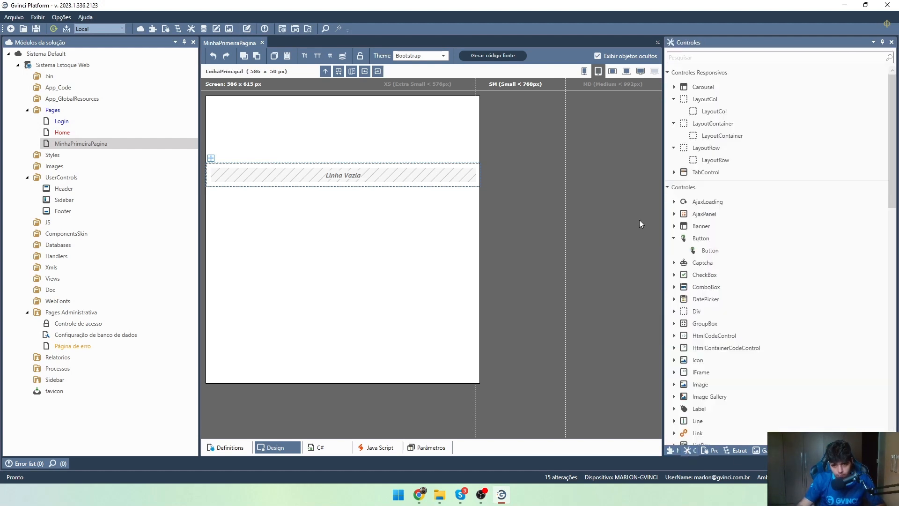
pyautogui.moveTo(340, 180); pyautogui.dragTo(340, 180)
pyautogui.click(340, 180)
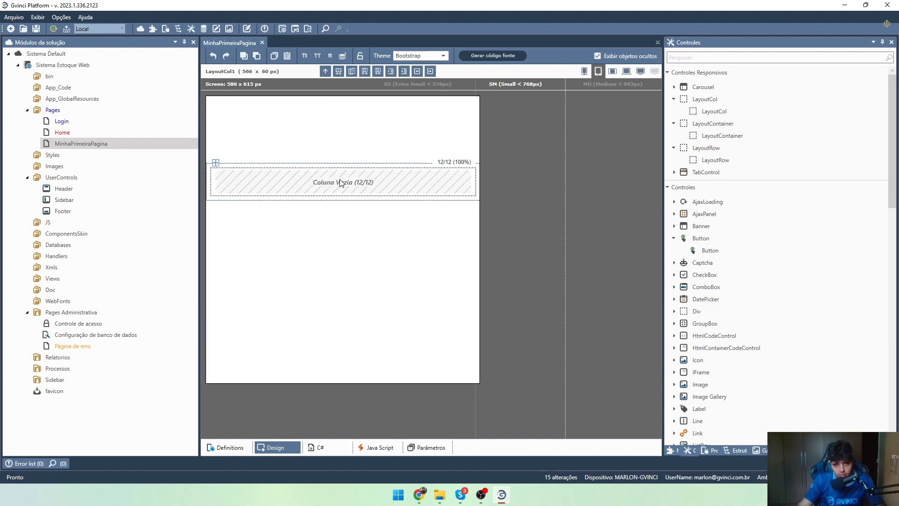
pyautogui.press('Delete')
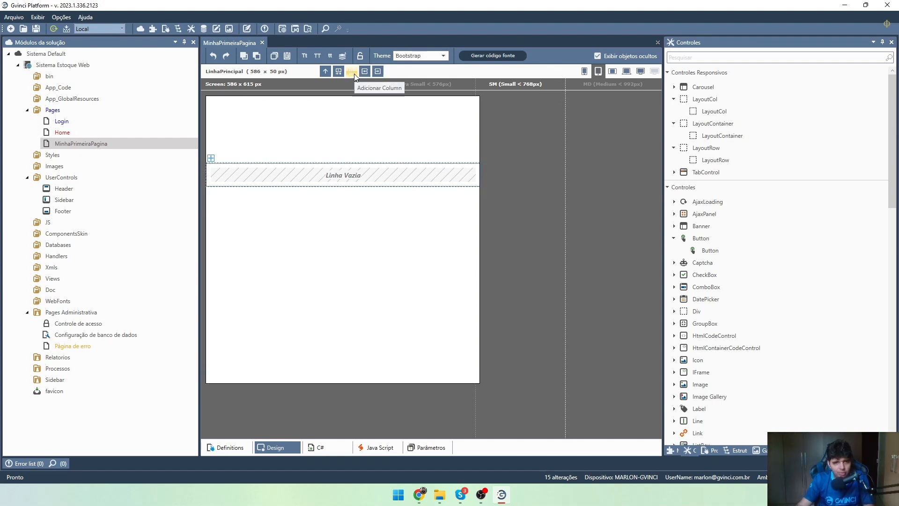
# - Add a new row below LinhaPrincipal and insert an empty column in that new row
pyautogui.click(340, 73)
pyautogui.click(351, 203)
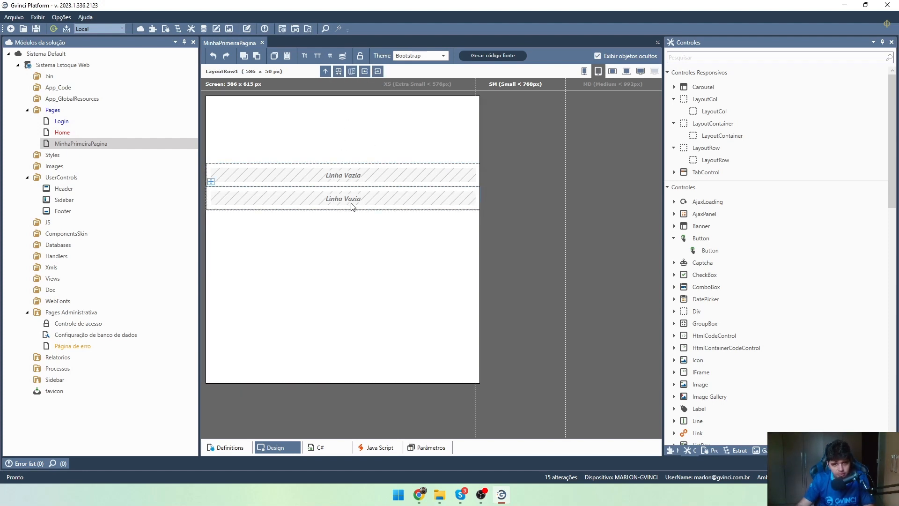
pyautogui.doubleClick(350, 203)
# - Reorder LinhaPrincipal by moving it below the other row, back up, and down once more
pyautogui.click(357, 181)
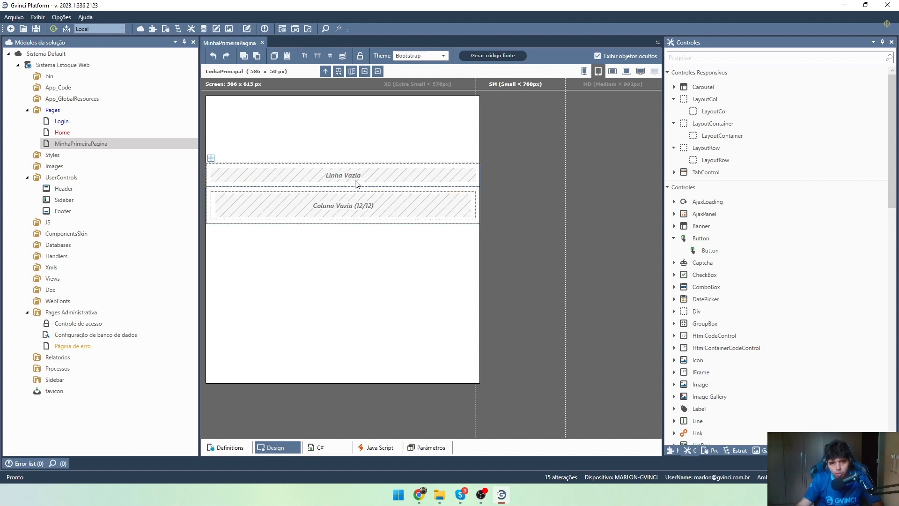
pyautogui.click(379, 72)
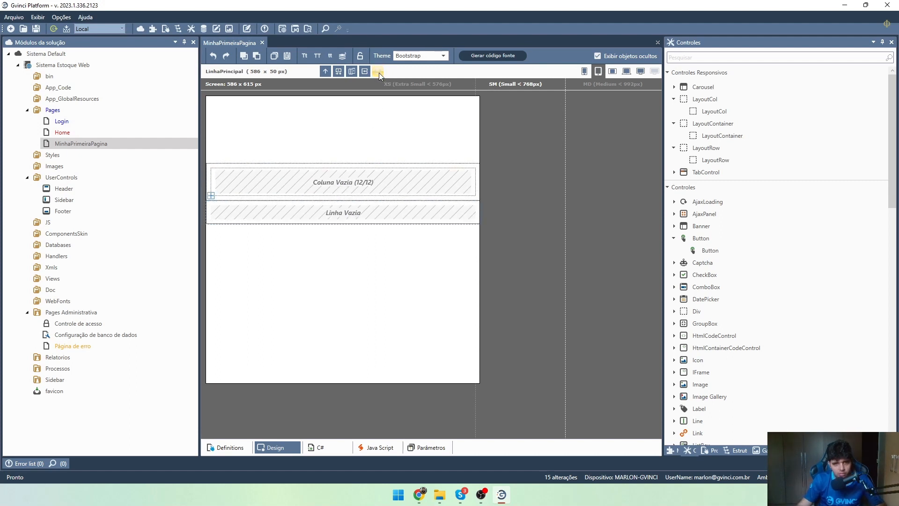
pyautogui.click(368, 73)
pyautogui.click(377, 73)
# - Delete the empty column from the upper row and remove the LinhaPrincipal row beneath it
pyautogui.click(344, 187)
pyautogui.press('Delete')
pyautogui.click(330, 198)
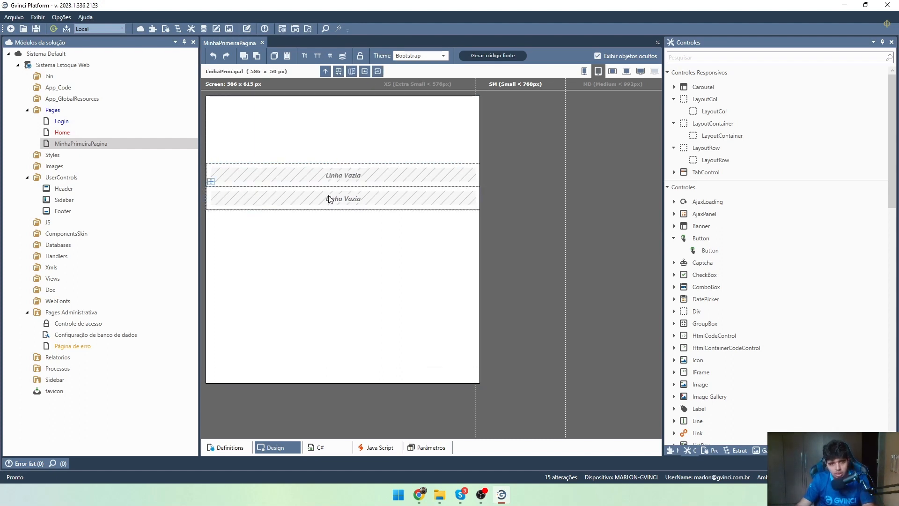
pyautogui.press('Delete')
# - Add an empty column to the remaining layout row with the row's own add-column command
pyautogui.click(339, 181)
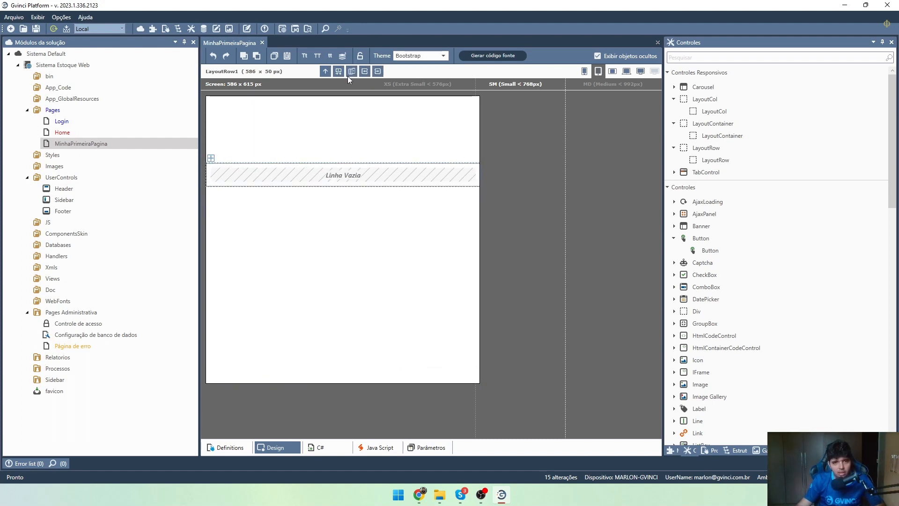
pyautogui.click(351, 72)
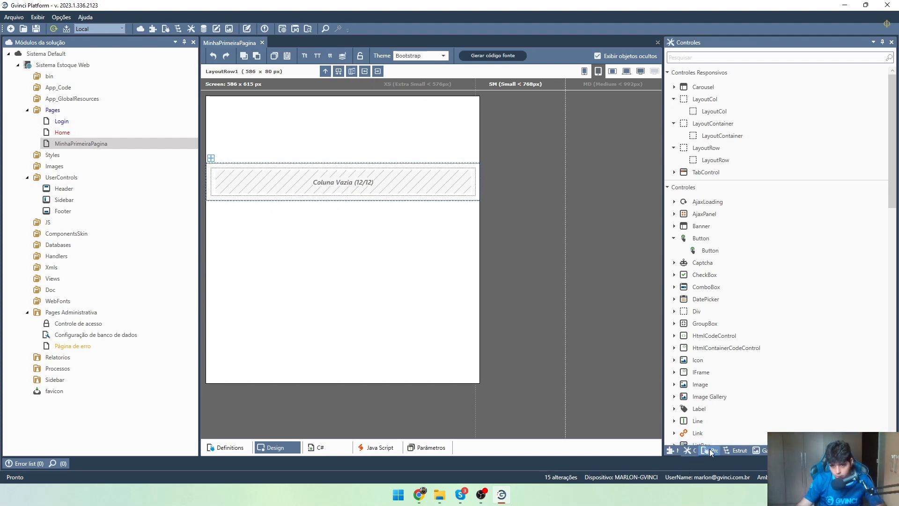
pyautogui.scroll(-5, 707, 319)
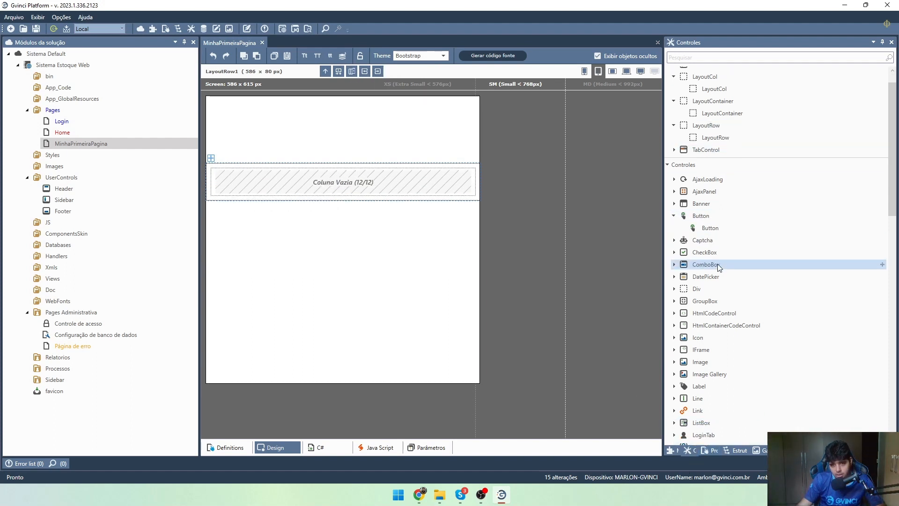
# - Examine the column's properties, including the VerticalAlignment and HorizontalContentAlignment options, keeping the horizontal alignment at Manual
pyautogui.click(371, 184)
pyautogui.press('F4')
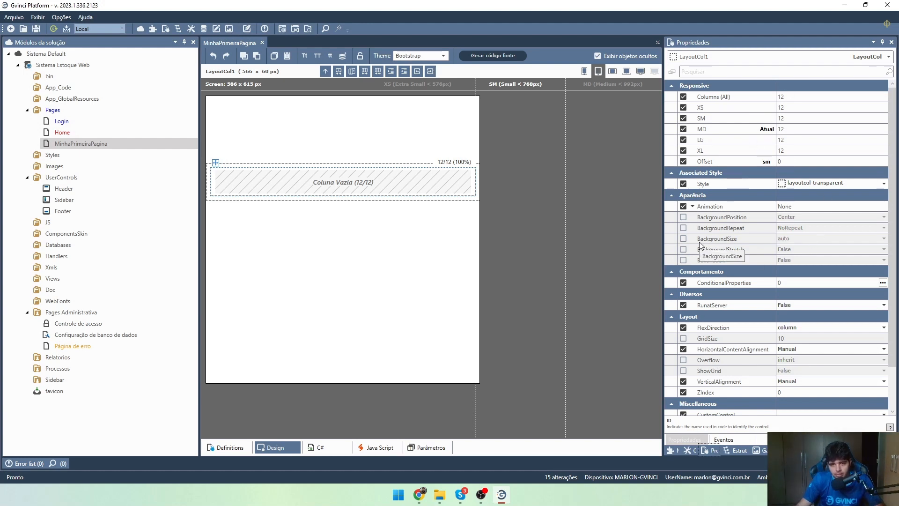
pyautogui.scroll(-1, 706, 244)
pyautogui.scroll(-1, 735, 308)
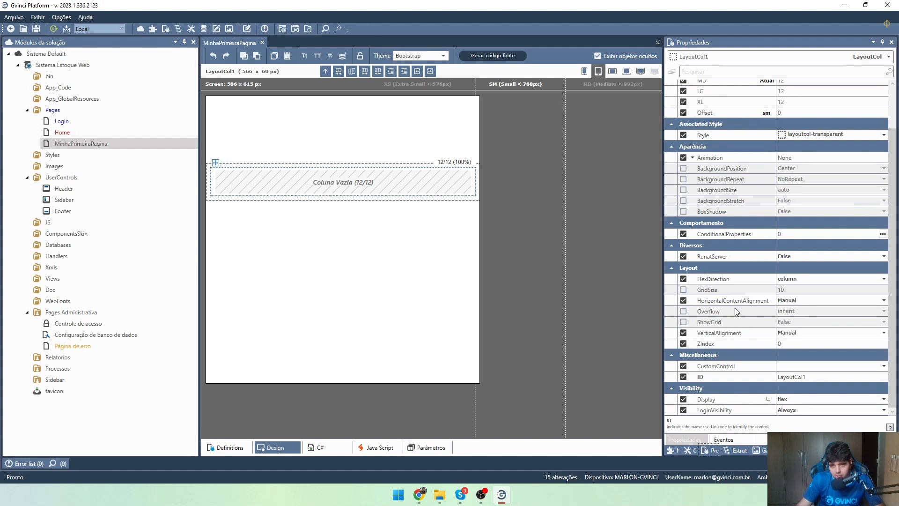
pyautogui.click(793, 334)
pyautogui.click(793, 334)
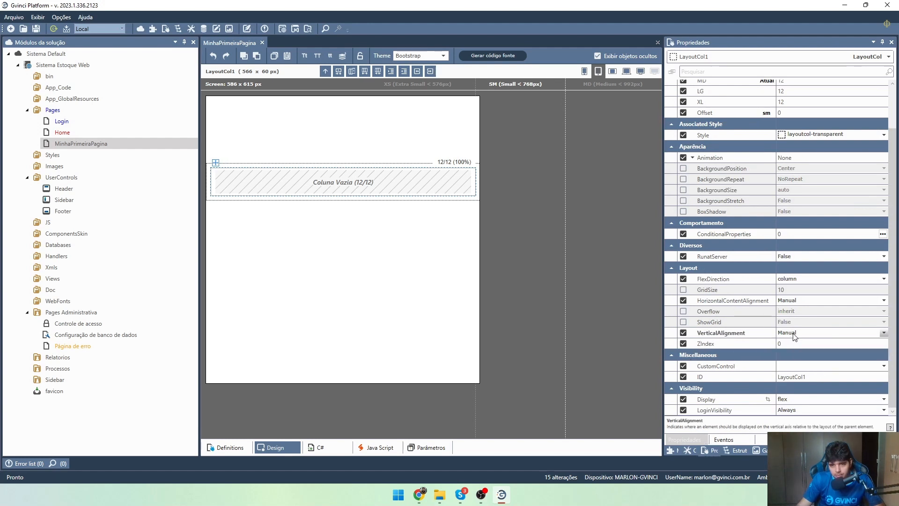
pyautogui.click(802, 302)
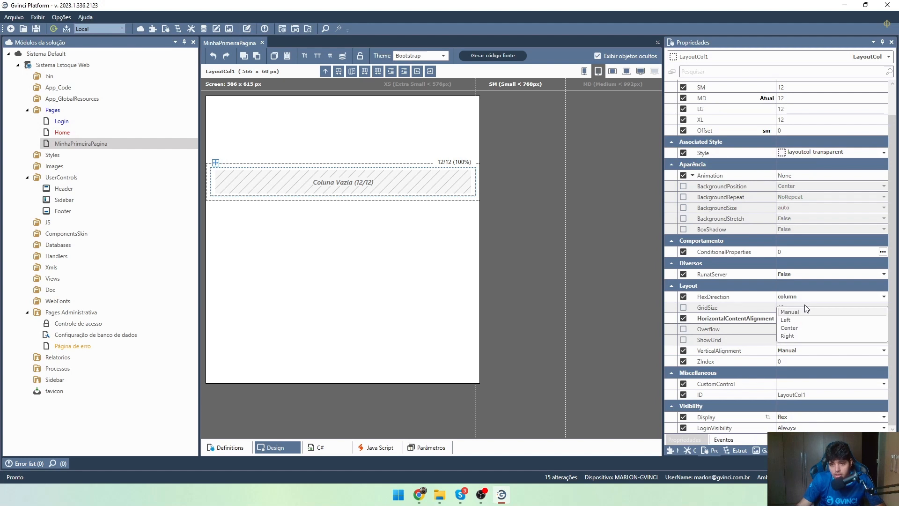
pyautogui.click(806, 310)
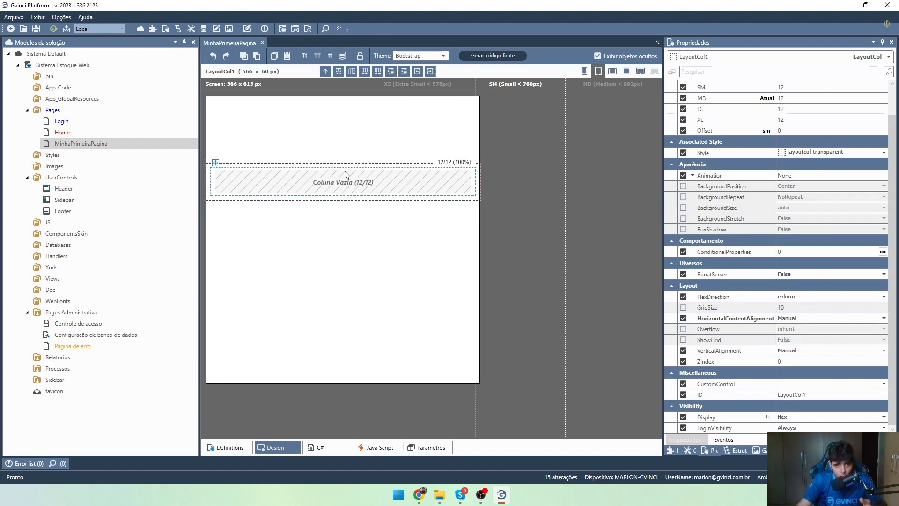
pyautogui.click(804, 319)
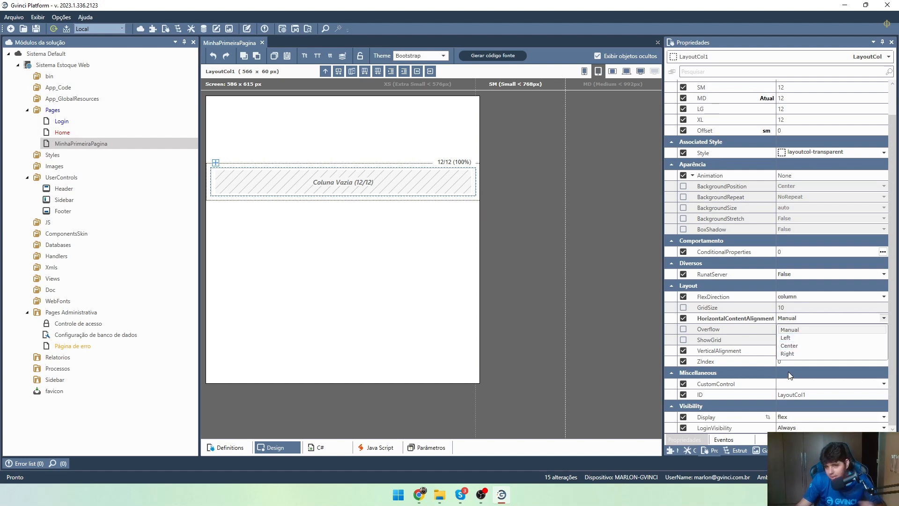
pyautogui.click(656, 299)
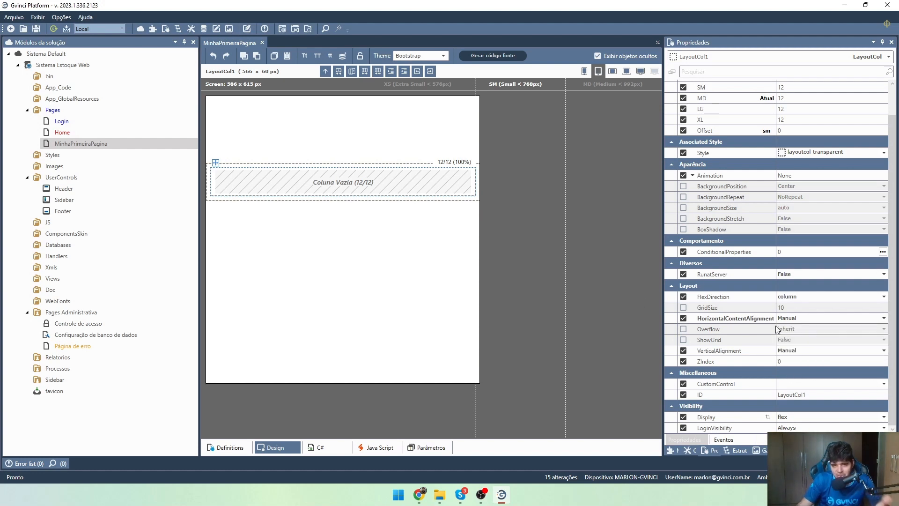
# - Place a Button control inside the empty column
pyautogui.click(690, 453)
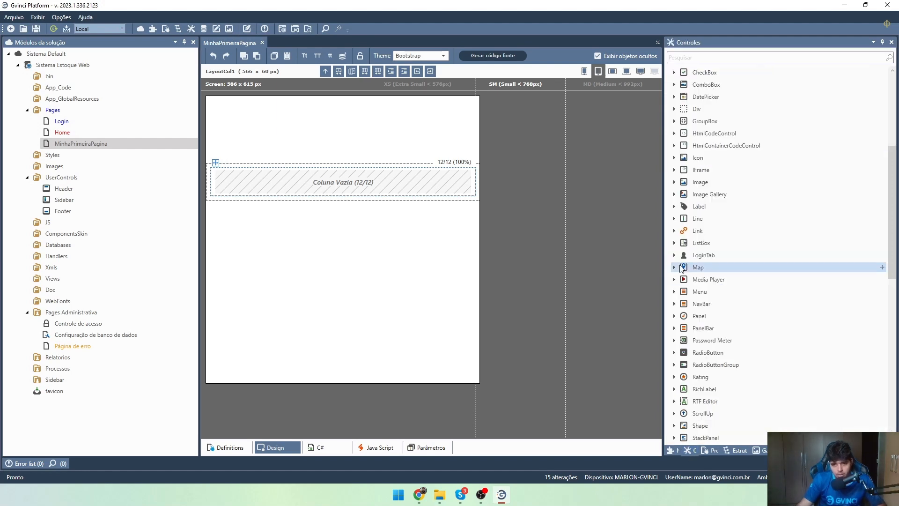
pyautogui.scroll(6, 725, 182)
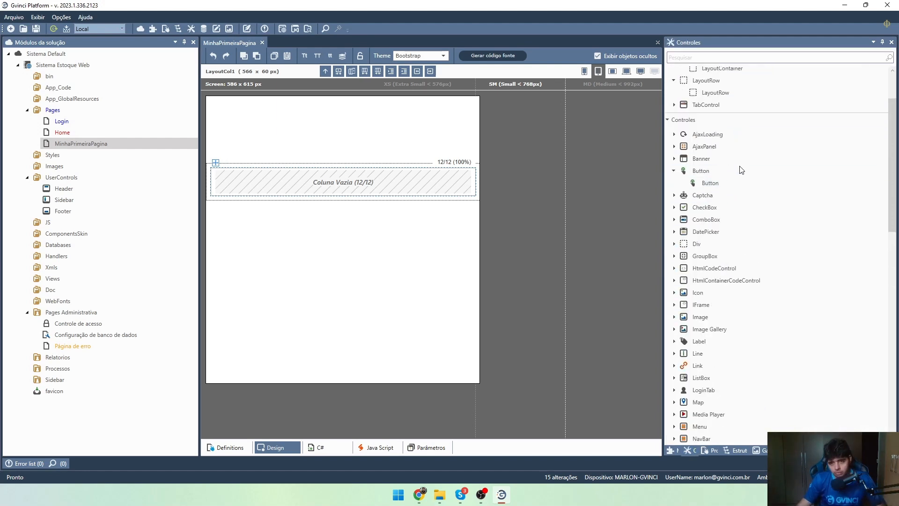
pyautogui.scroll(1, 716, 191)
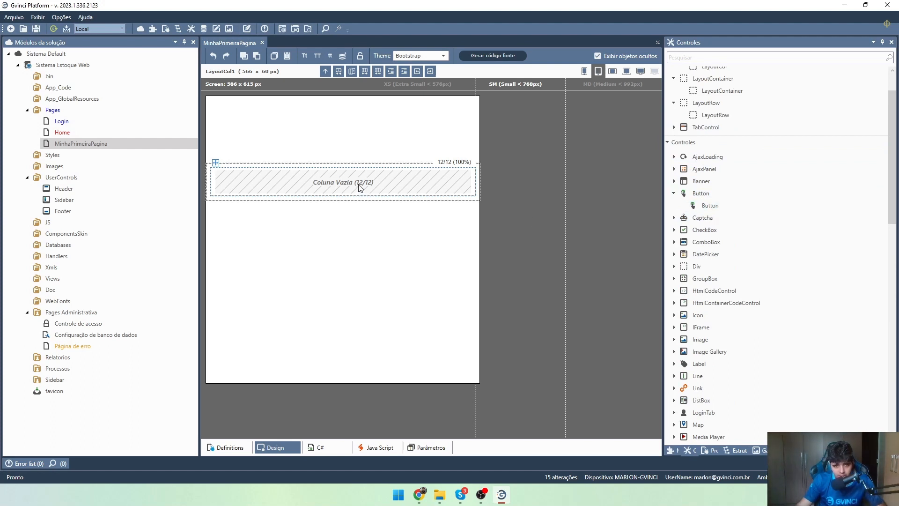
pyautogui.moveTo(710, 206); pyautogui.dragTo(346, 178)
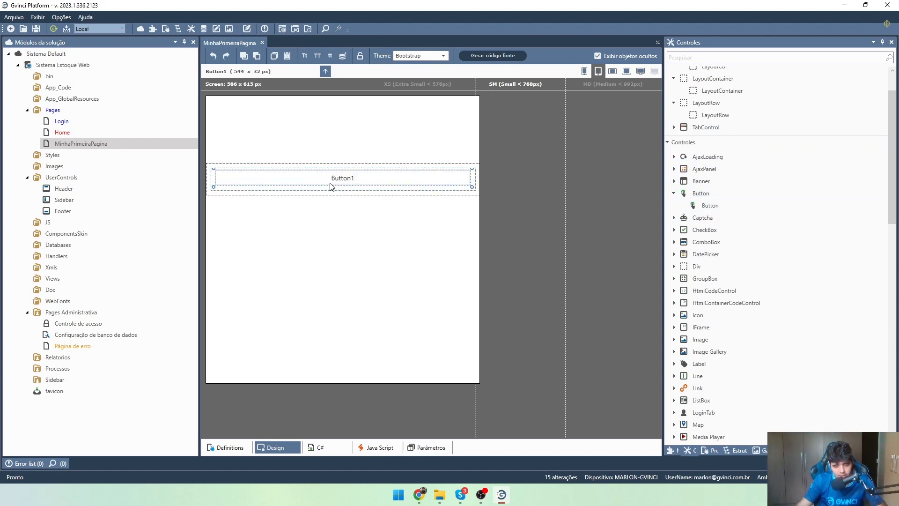
# - Search the Font Awesome icons for "Face" and apply the Facebook icon to the new button
pyautogui.press('F4')
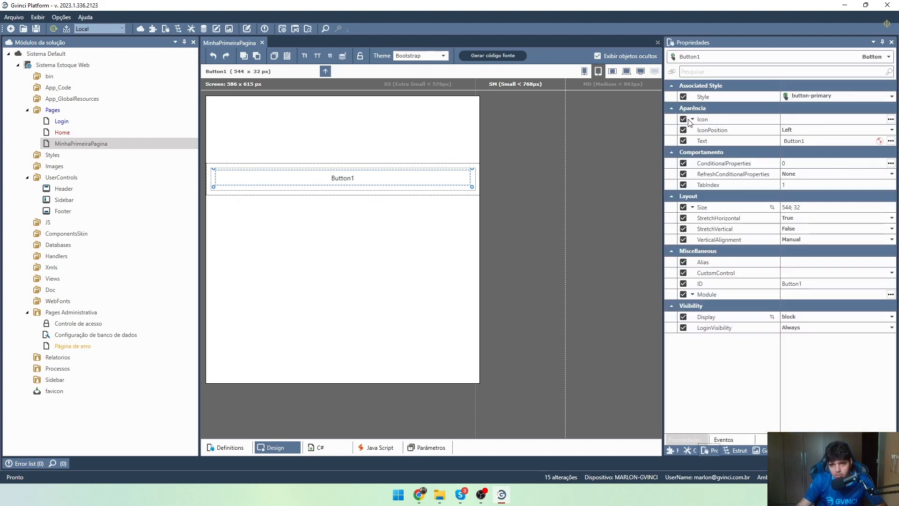
pyautogui.click(890, 119)
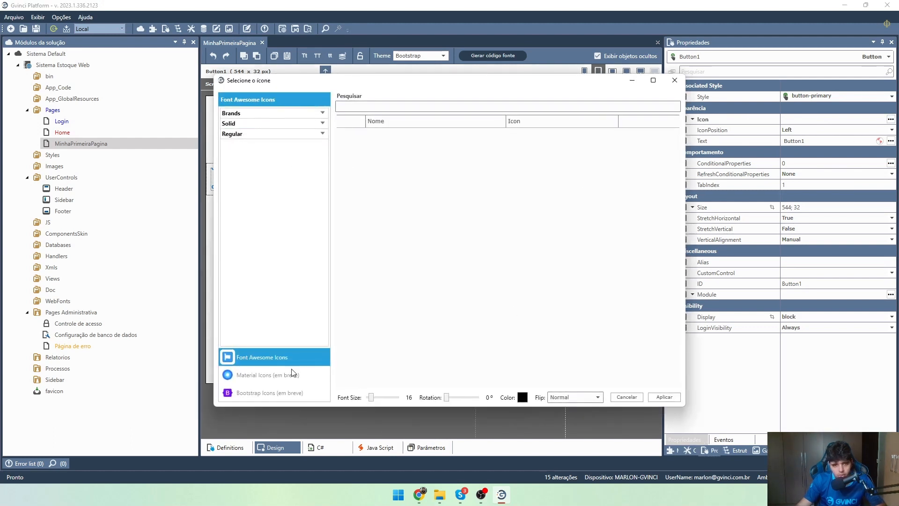
pyautogui.click(359, 105)
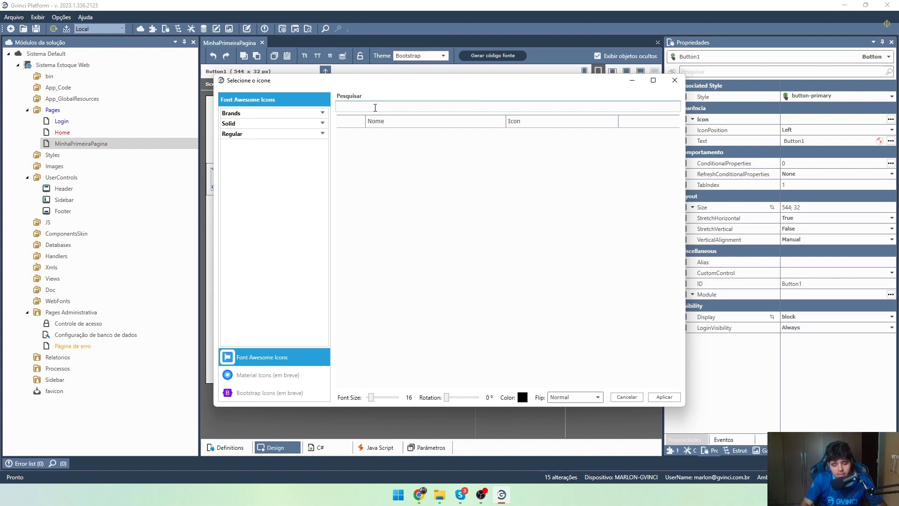
pyautogui.write('Fav')
pyautogui.press('BackSpace')
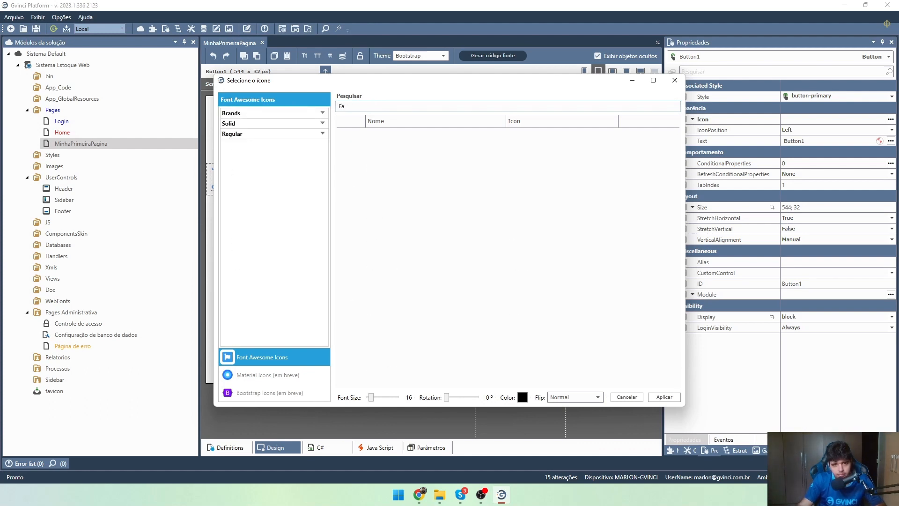
pyautogui.write('ce')
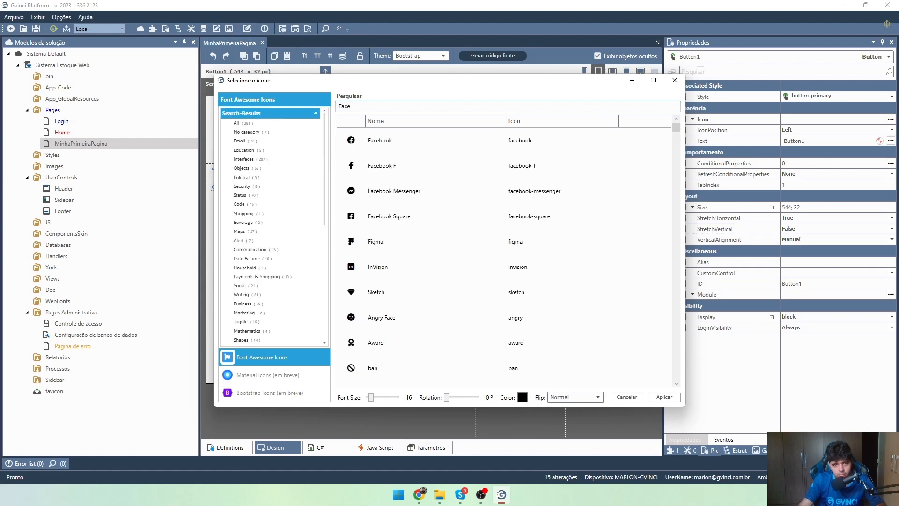
pyautogui.click(395, 141)
pyautogui.click(665, 396)
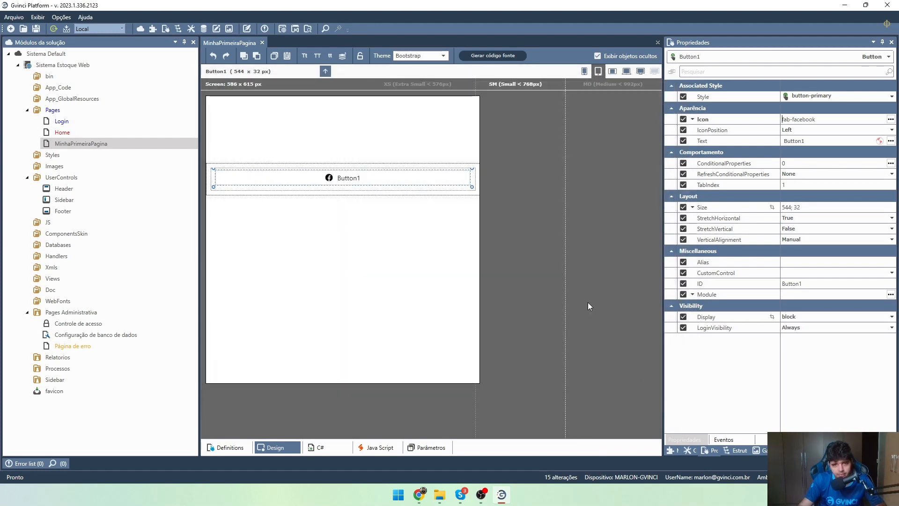
pyautogui.click(317, 154)
pyautogui.click(330, 183)
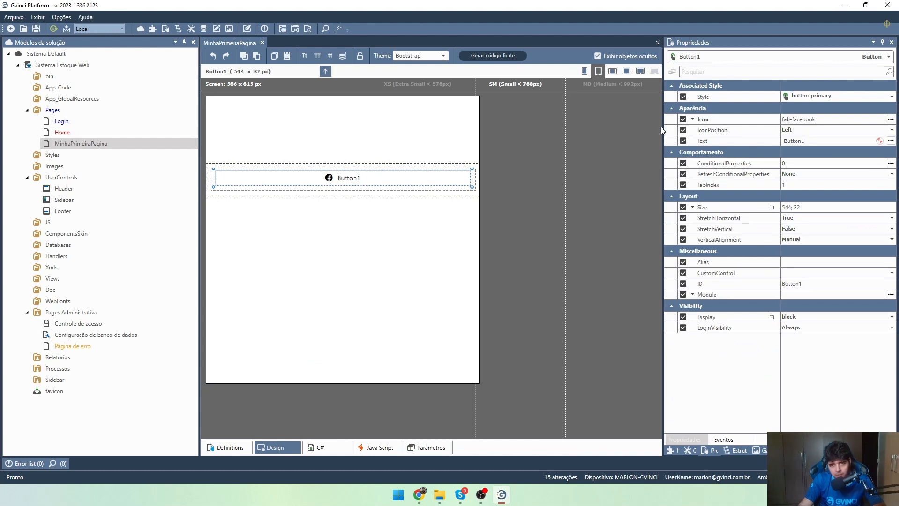
# - Set the colour of the button's Facebook icon to the soft red #D05E5E
pyautogui.click(693, 120)
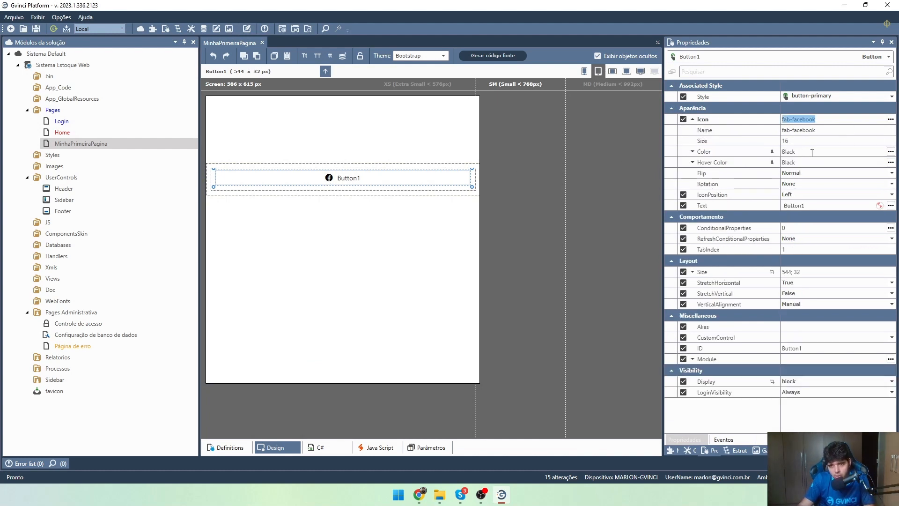
pyautogui.click(890, 151)
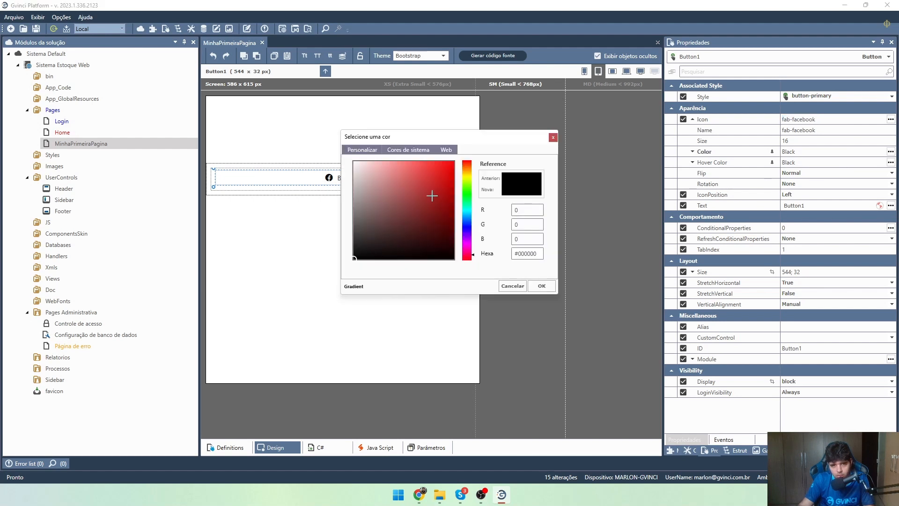
pyautogui.click(426, 190)
pyautogui.click(550, 286)
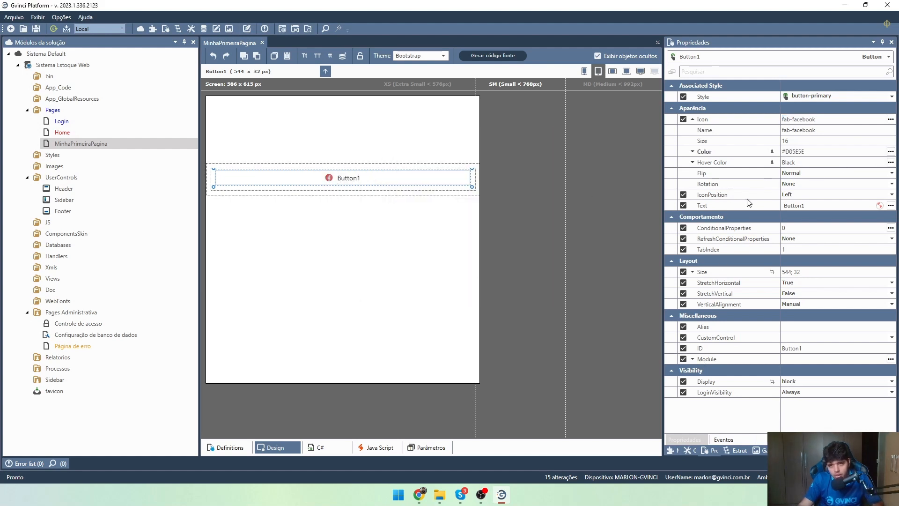
# - Set the button's text to "Facebook" and its IconPosition to Right
pyautogui.click(837, 205)
pyautogui.doubleClick(836, 205)
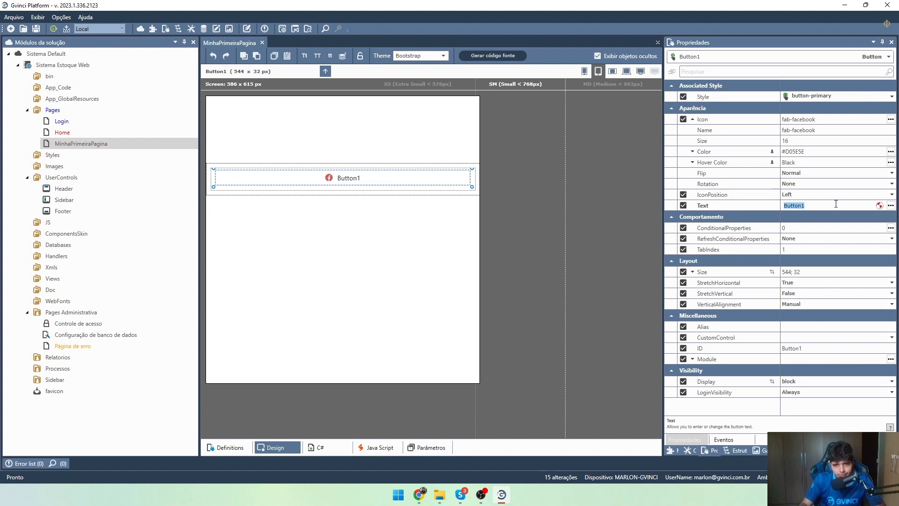
pyautogui.write('F')
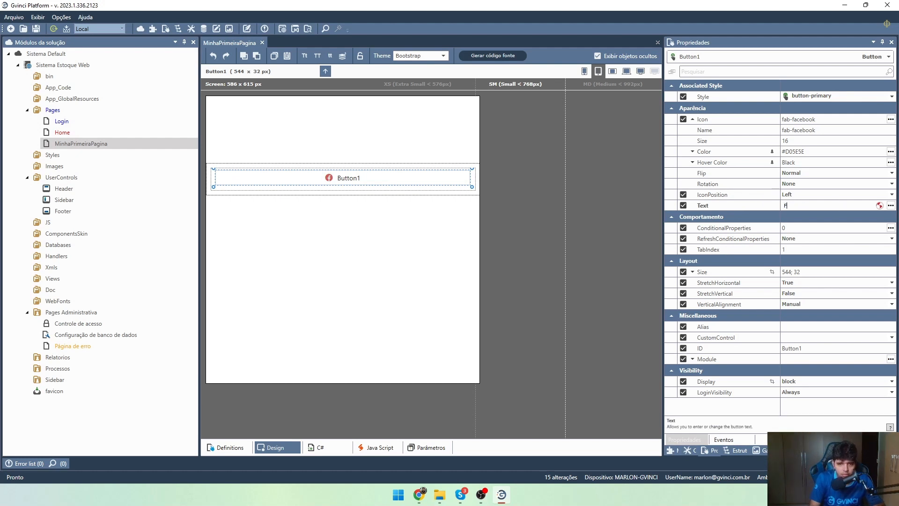
pyautogui.write('acebook')
pyautogui.press('Return')
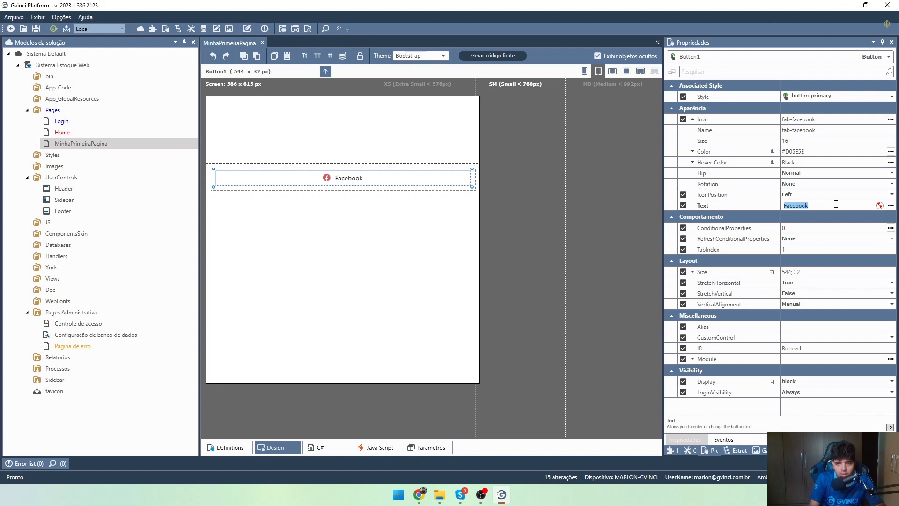
pyautogui.click(790, 195)
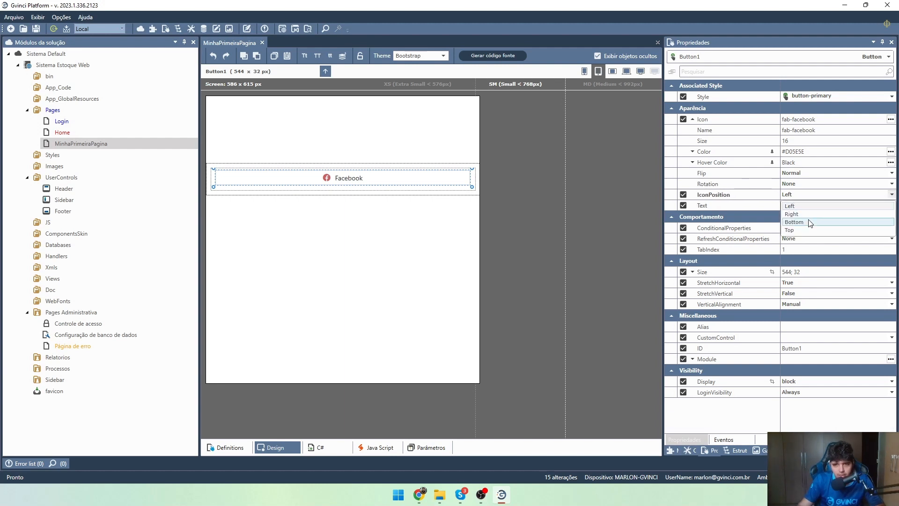
pyautogui.click(796, 214)
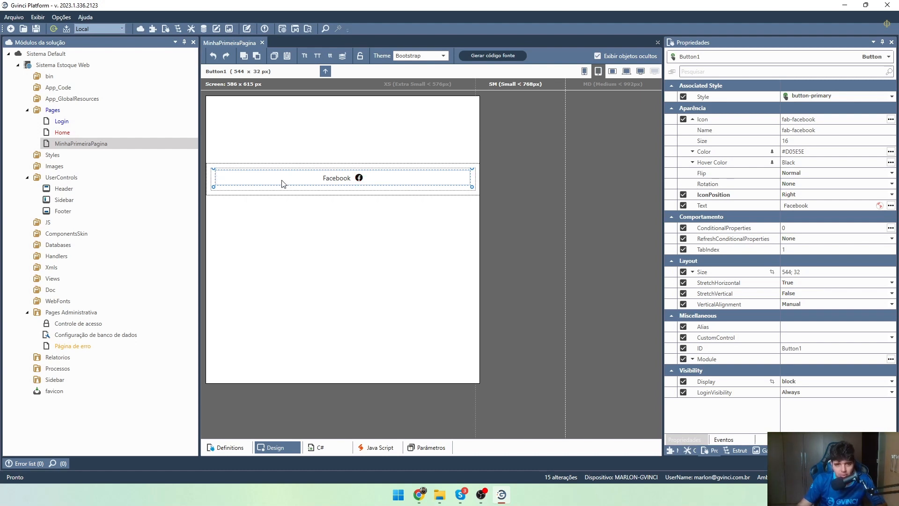
# - Preview the page with the Facebook button at the XS, SM and MD screen sizes, ending on MD
pyautogui.click(584, 71)
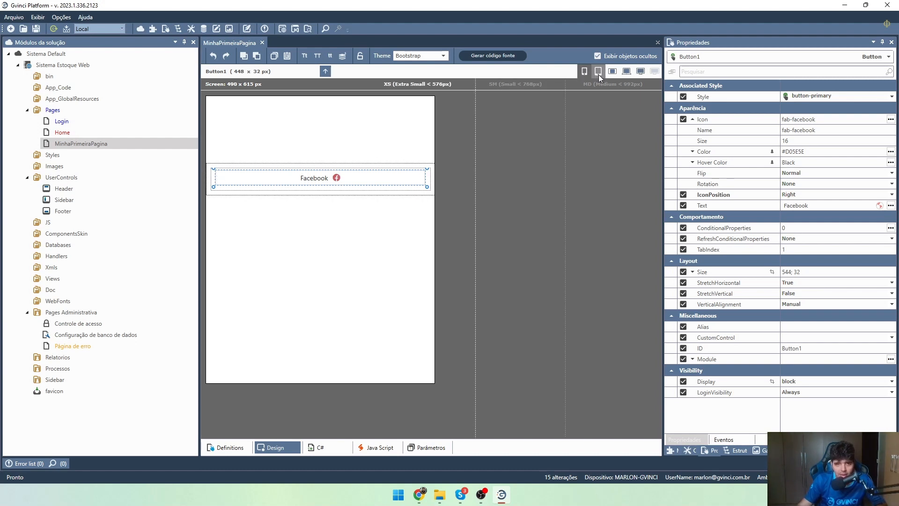
pyautogui.click(598, 72)
pyautogui.click(611, 72)
pyautogui.click(608, 73)
pyautogui.click(599, 72)
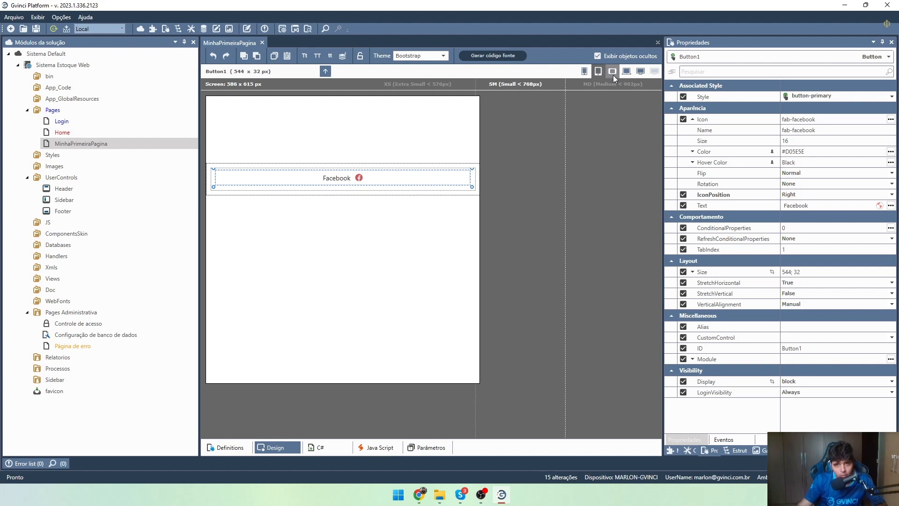
pyautogui.click(614, 74)
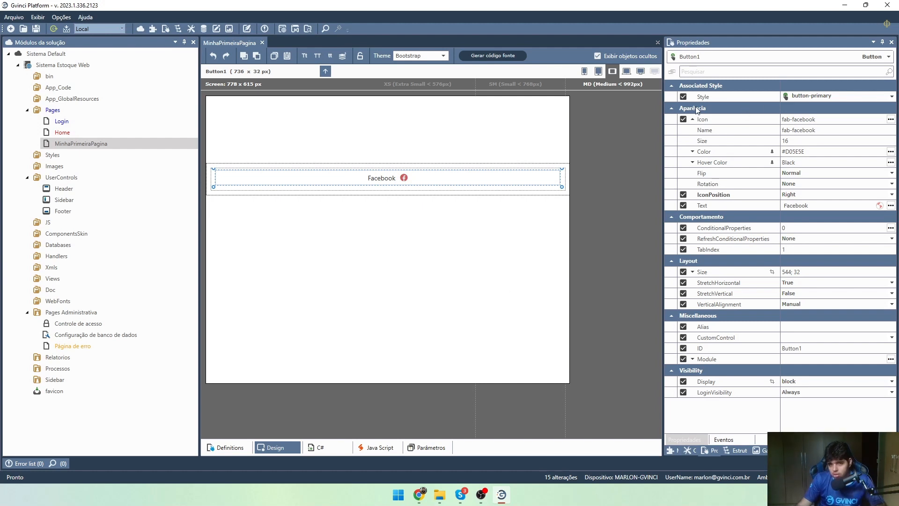
# - Collapse the Icon sub-properties of the button, leaving its Aparência group expanded
pyautogui.click(670, 108)
pyautogui.click(672, 109)
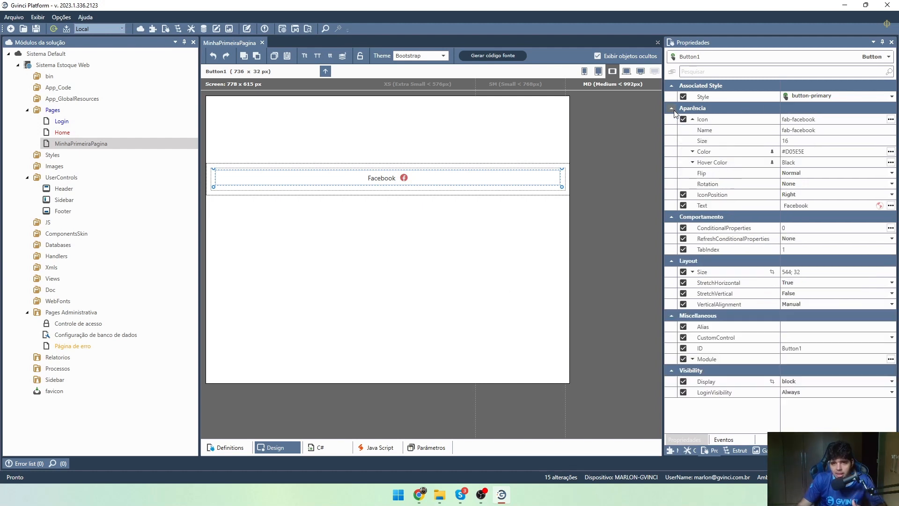
pyautogui.click(693, 119)
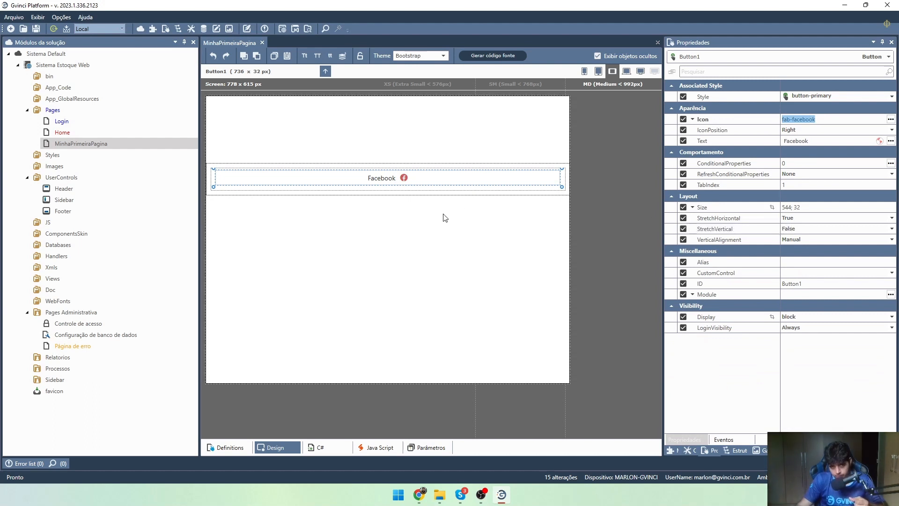
# - Compare the properties of the form and the button, and examine the form's client and server events
pyautogui.moveTo(449, 231); pyautogui.dragTo(381, 304)
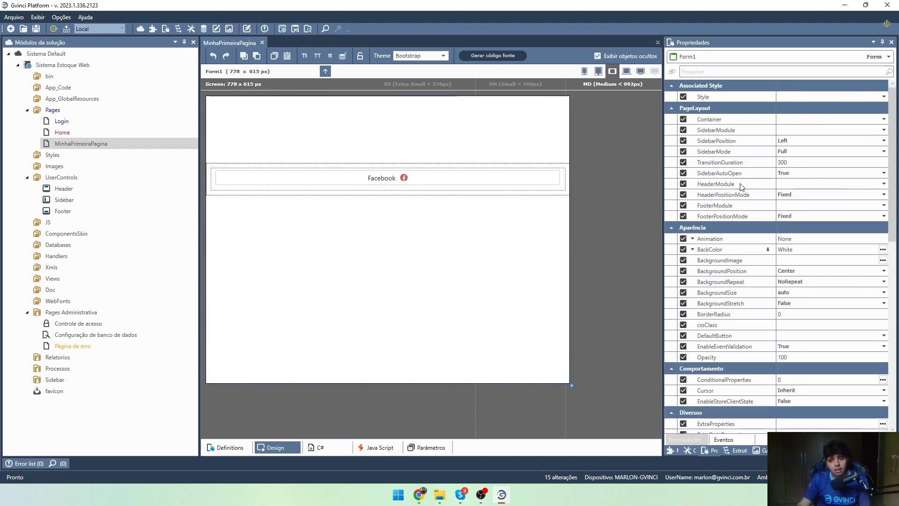
pyautogui.click(414, 185)
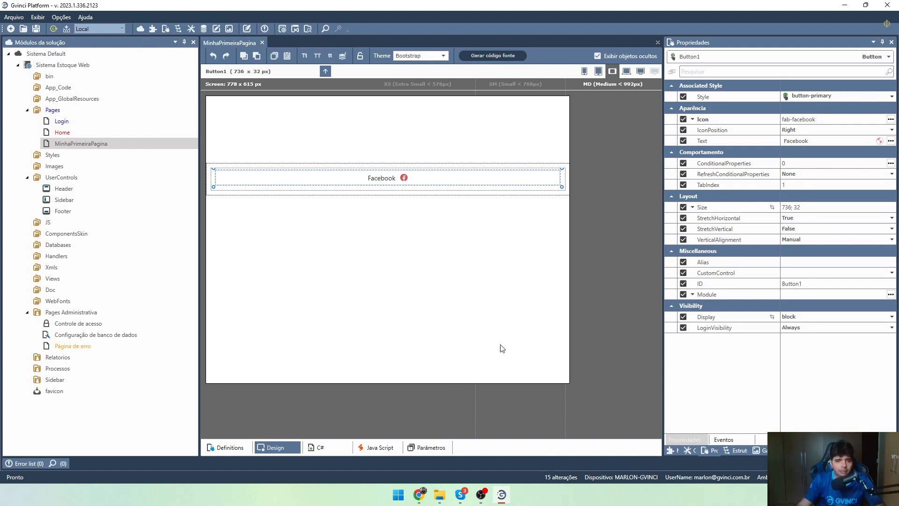
pyautogui.moveTo(284, 288); pyautogui.dragTo(467, 300)
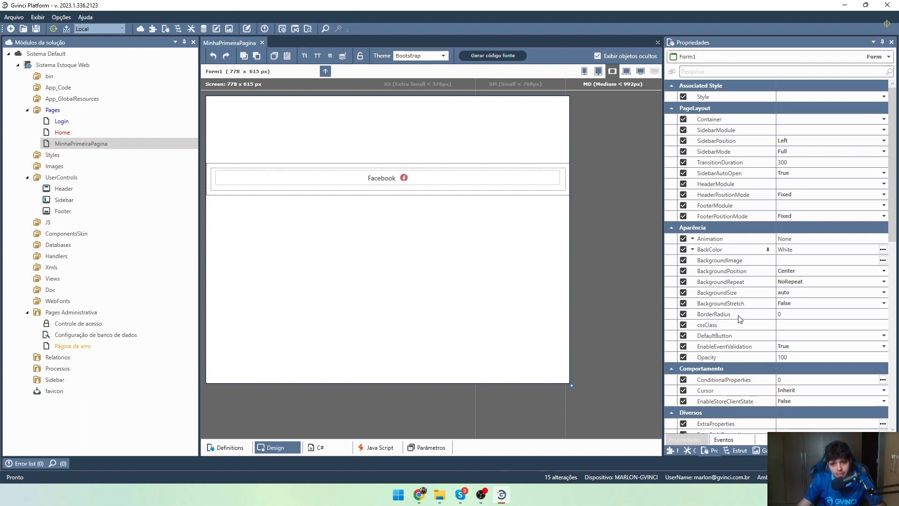
pyautogui.click(732, 439)
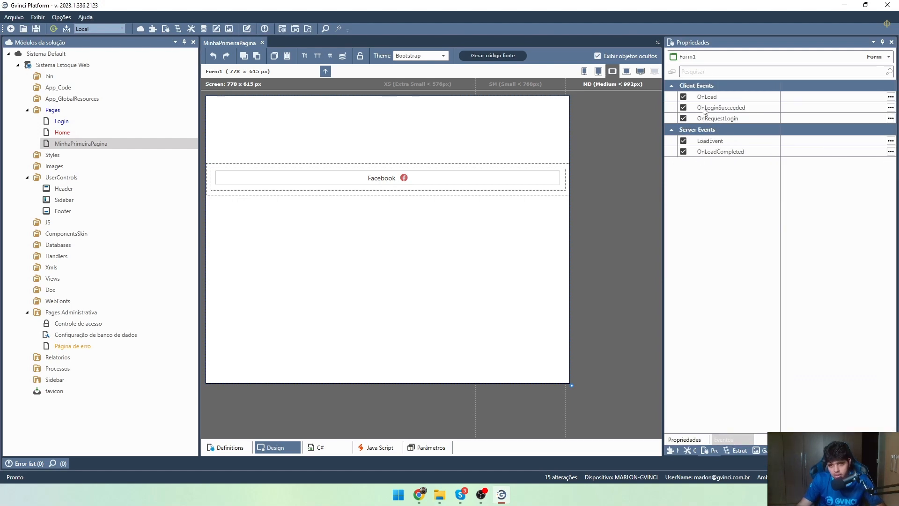
pyautogui.click(687, 440)
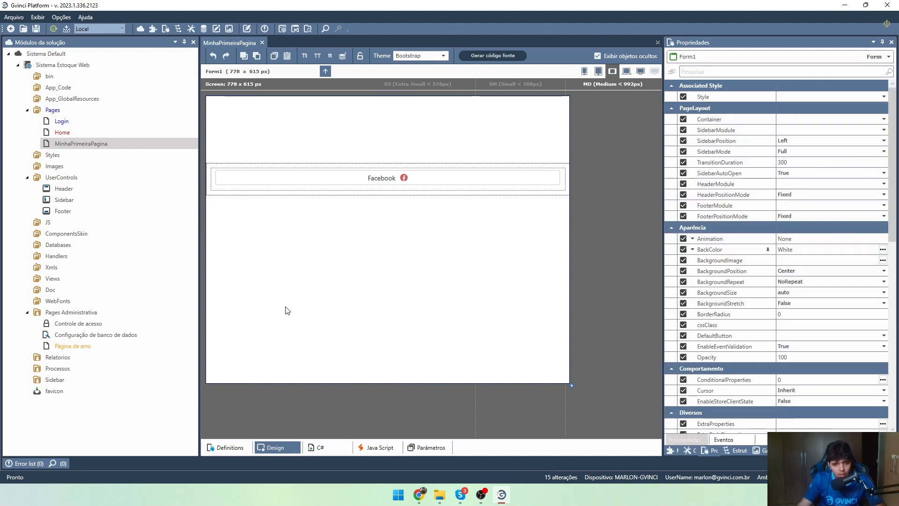
pyautogui.moveTo(273, 303); pyautogui.dragTo(482, 233)
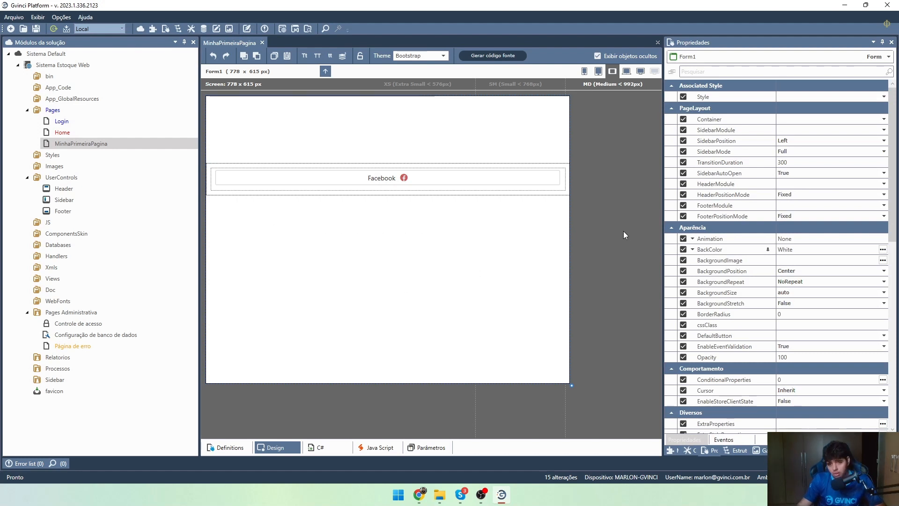